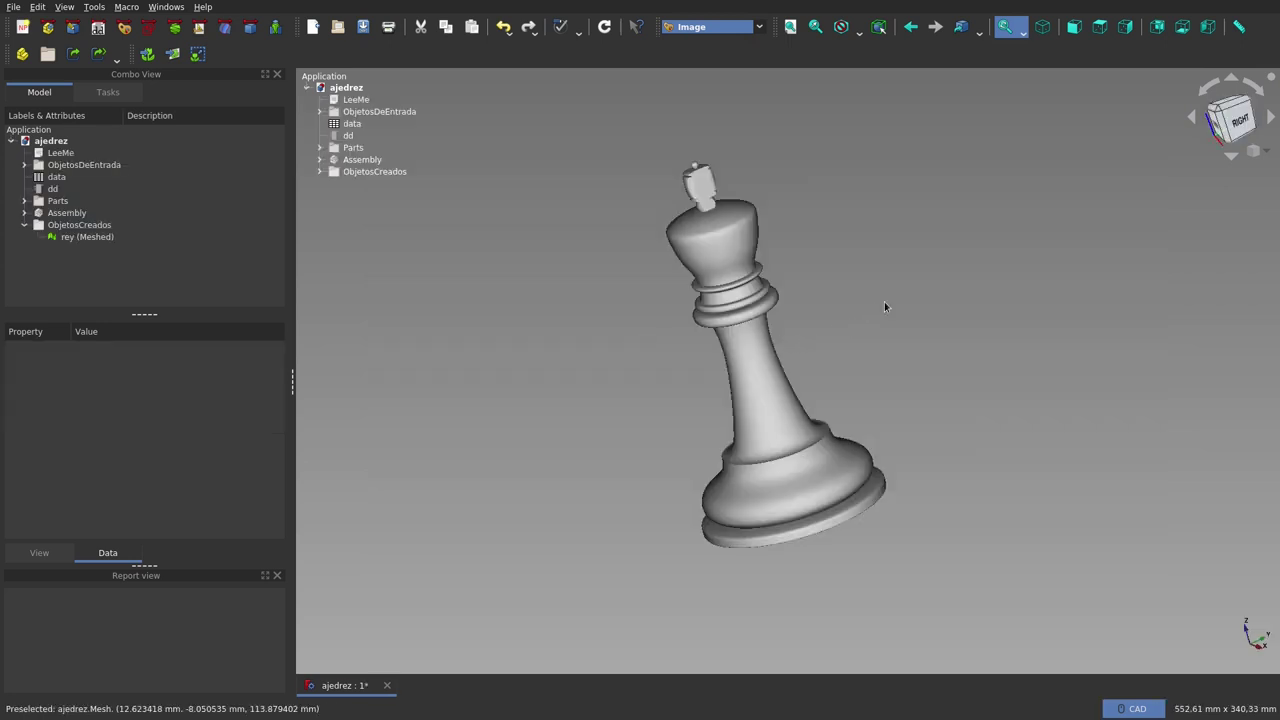
# - Orbit and zoom around the meshed chess king to view it from several angles
pyautogui.moveTo(909, 311)
pyautogui.mouseDown(button='middle')
pyautogui.moveTo(773, 298)
pyautogui.moveTo(718, 219)
pyautogui.moveTo(797, 226)
pyautogui.moveTo(794, 204)
pyautogui.mouseUp(button='middle')
pyautogui.scroll(3, 718, 219)
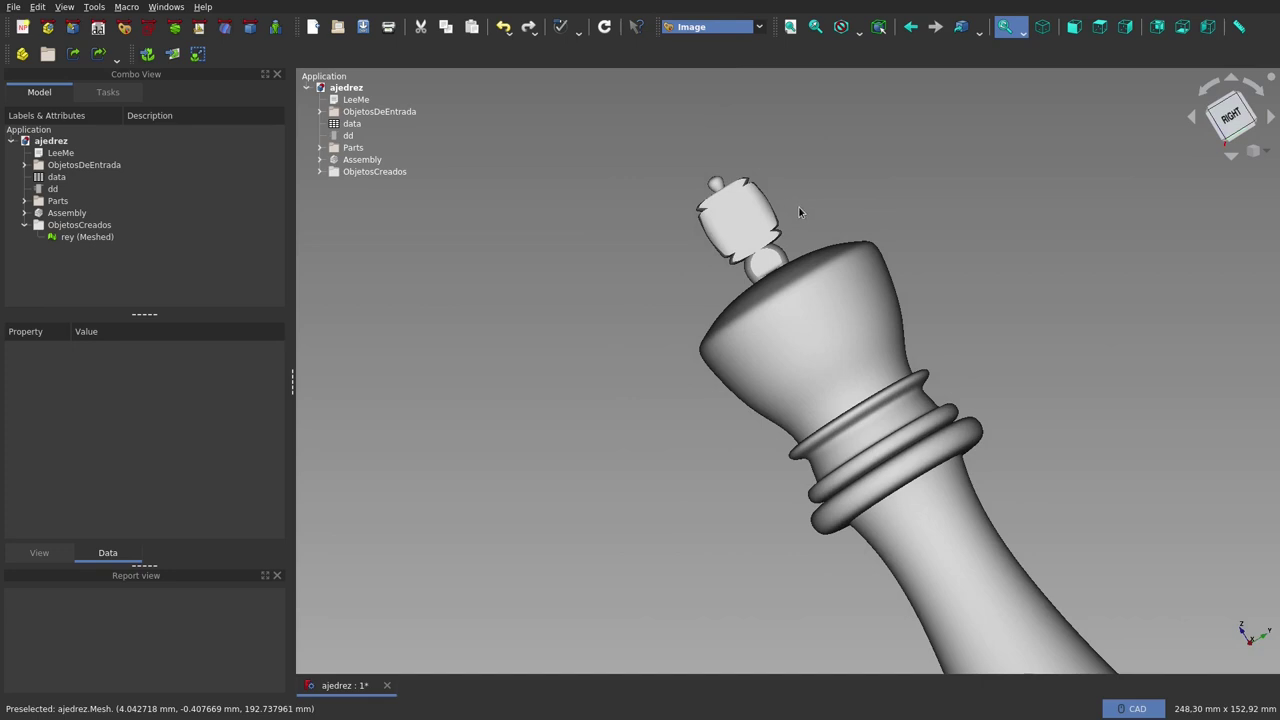
pyautogui.scroll(-4, 800, 212)
pyautogui.moveTo(834, 264); pyautogui.dragTo(864, 318, button='middle')
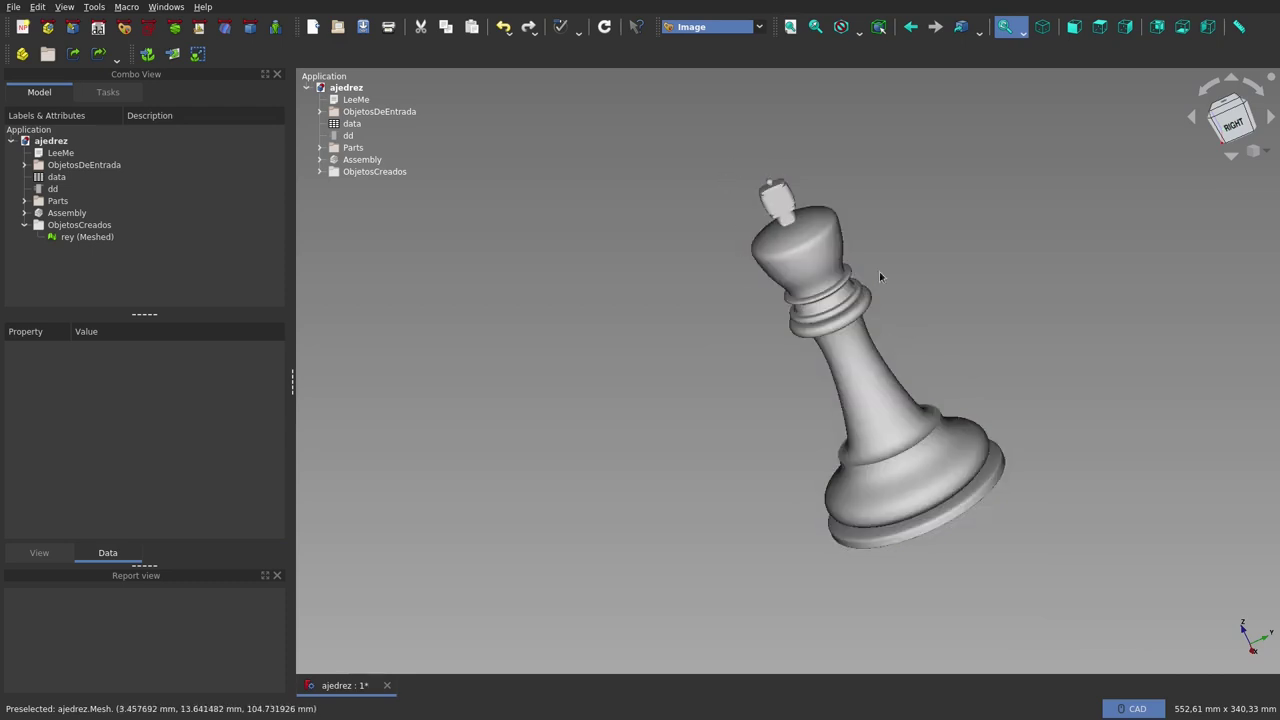
pyautogui.moveTo(692, 274)
pyautogui.mouseDown(button='middle')
pyautogui.moveTo(746, 266)
pyautogui.moveTo(683, 230)
pyautogui.moveTo(705, 242)
pyautogui.mouseUp(button='middle')
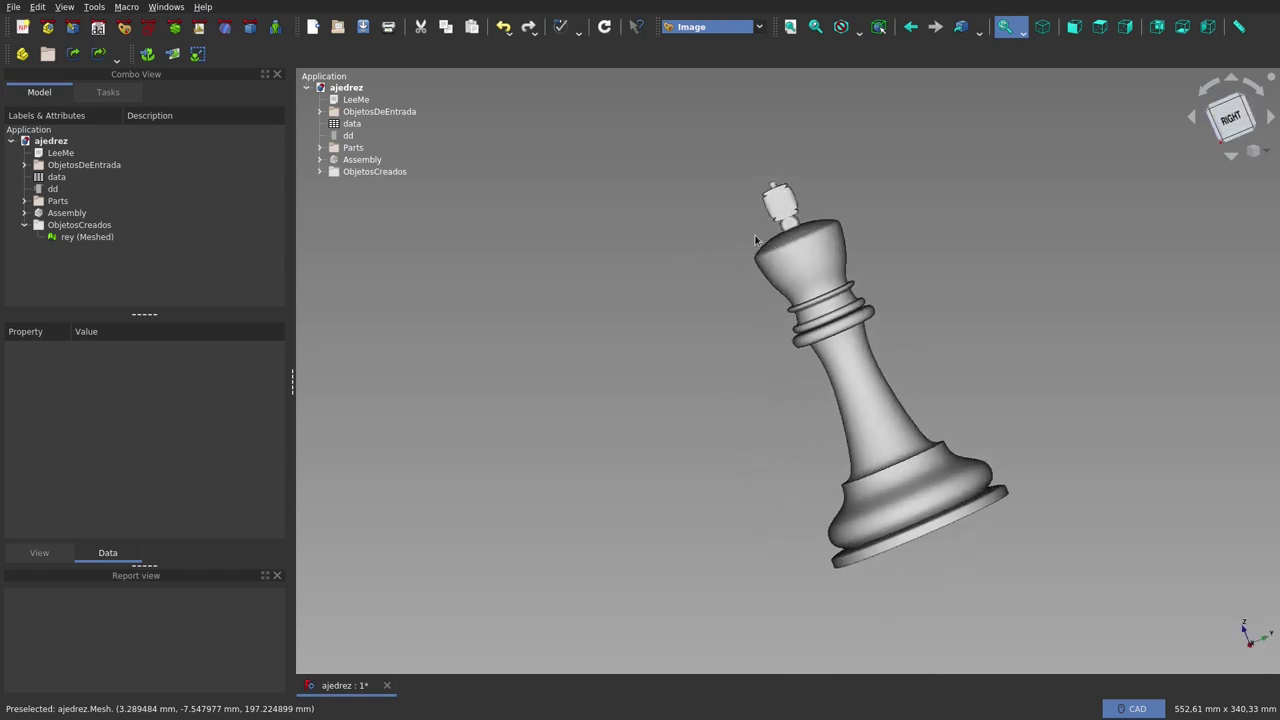
pyautogui.scroll(5, 756, 240)
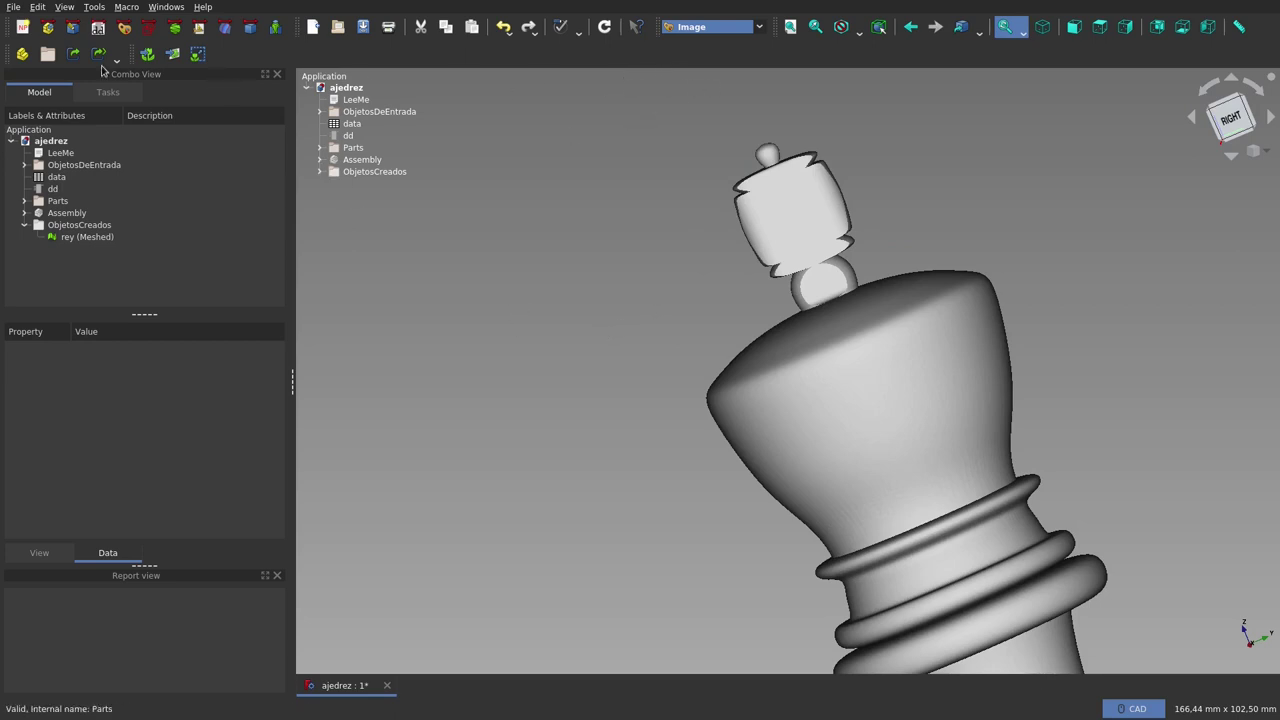
# - Switch to Assembly 4 and expand Parts > rey down to the rey sketch under Revolution004
pyautogui.click(47, 27)
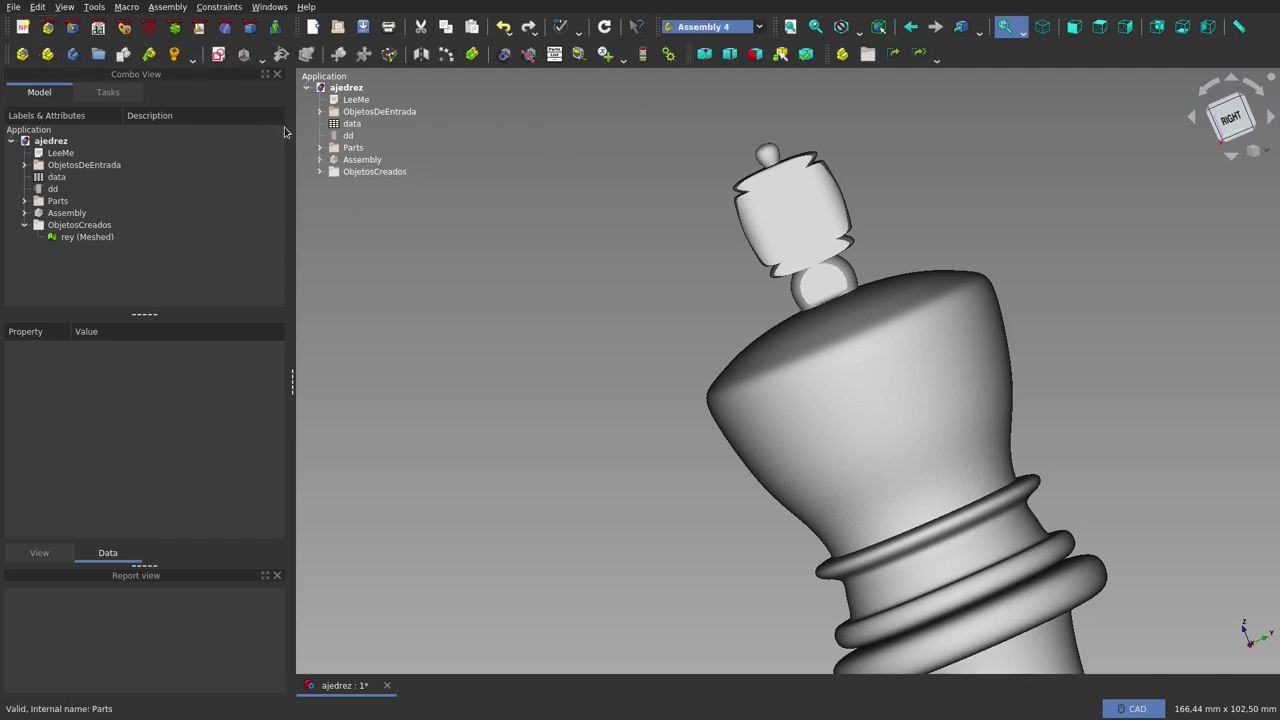
pyautogui.click(321, 148)
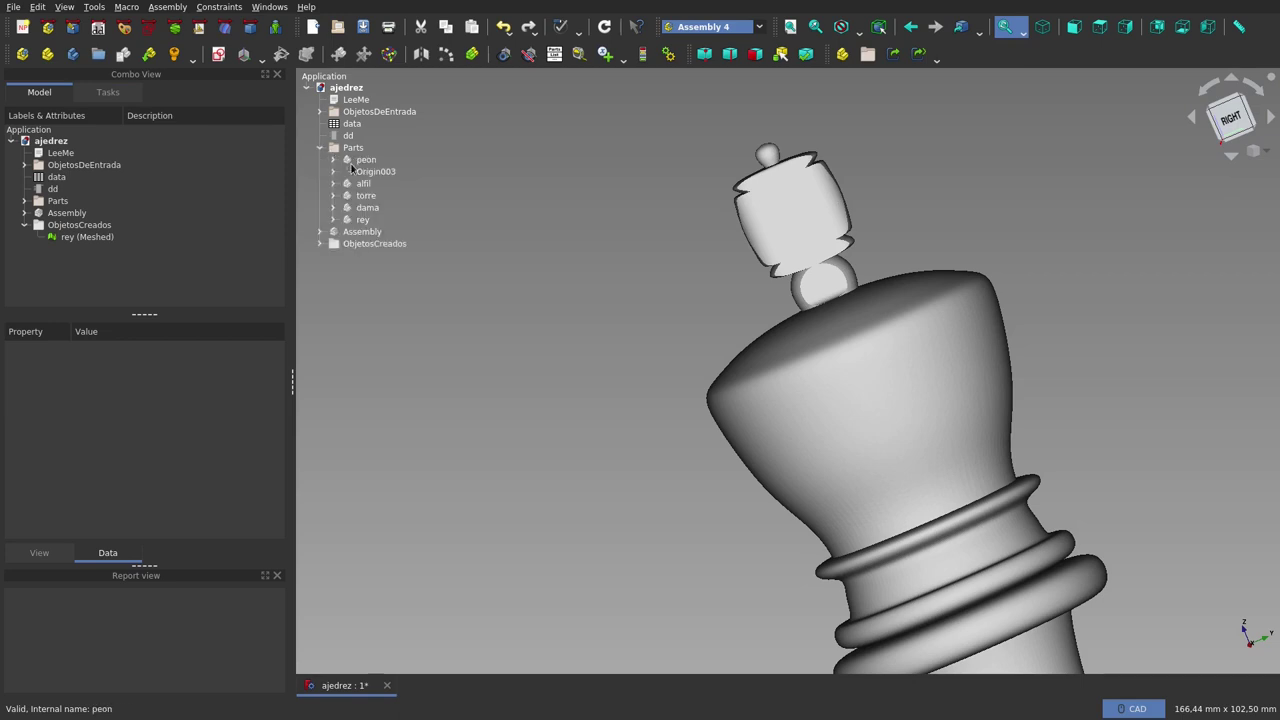
pyautogui.doubleClick(360, 220)
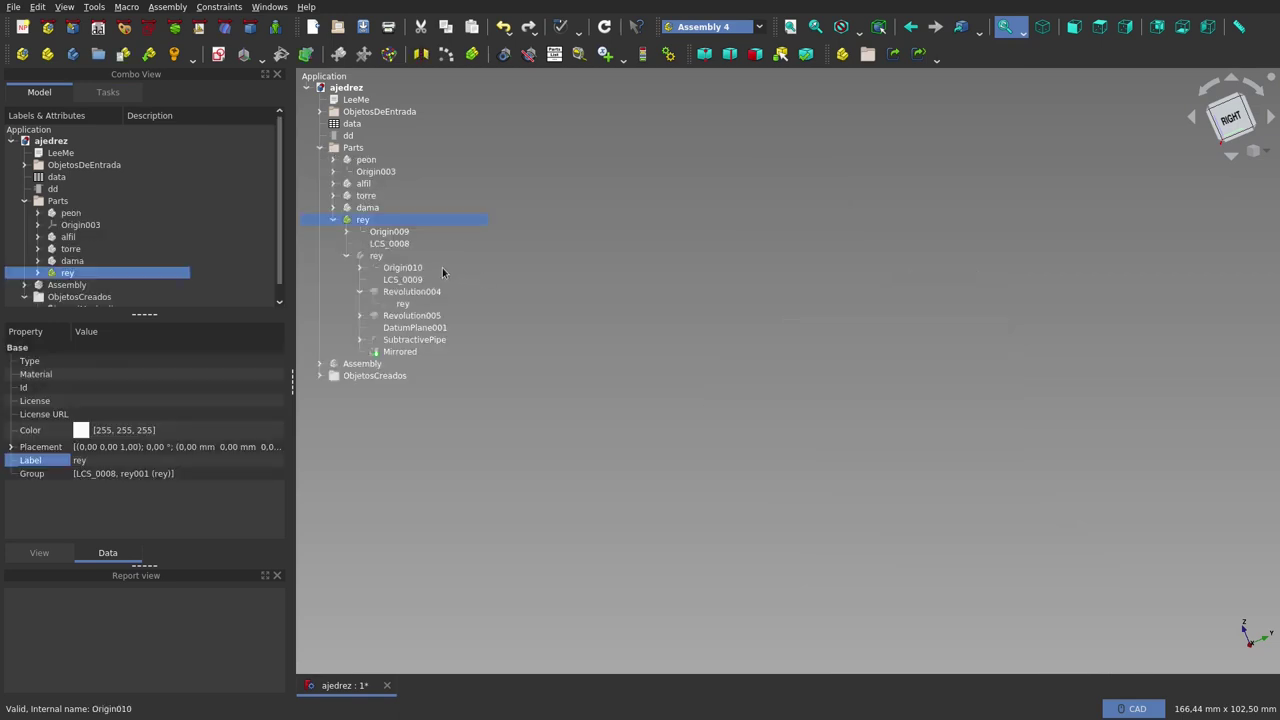
pyautogui.click(377, 256)
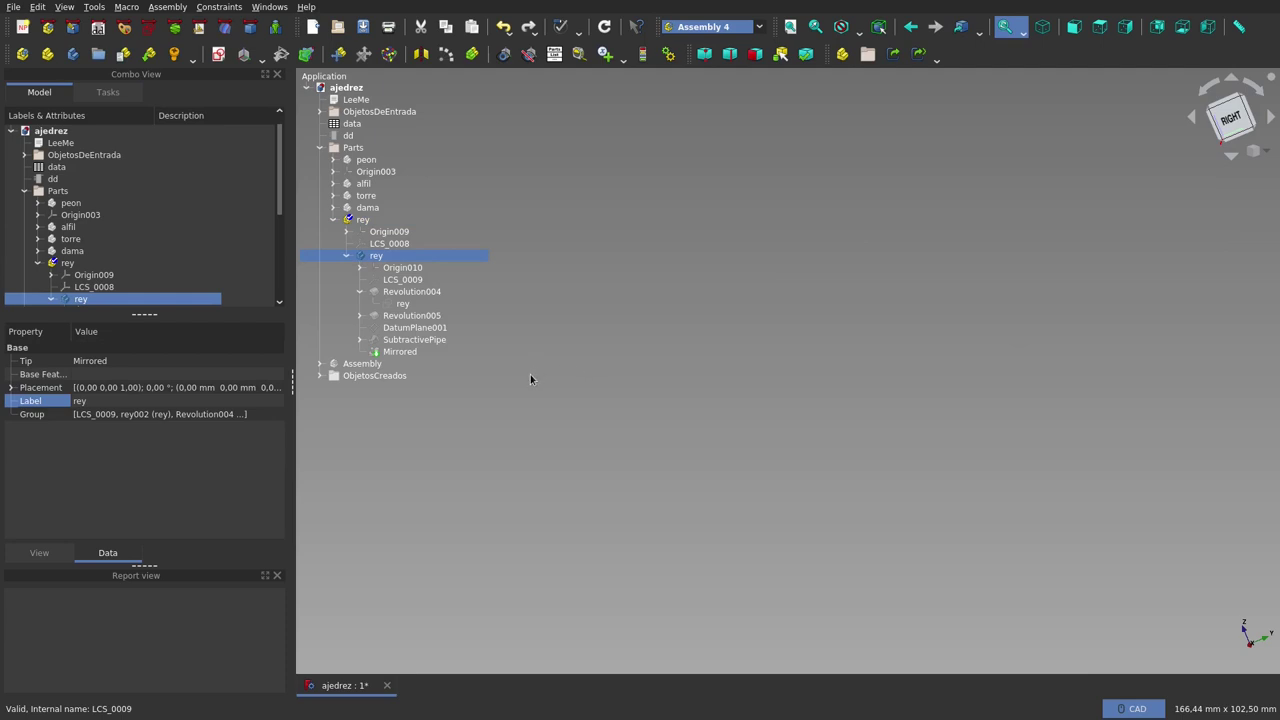
pyautogui.click(405, 305)
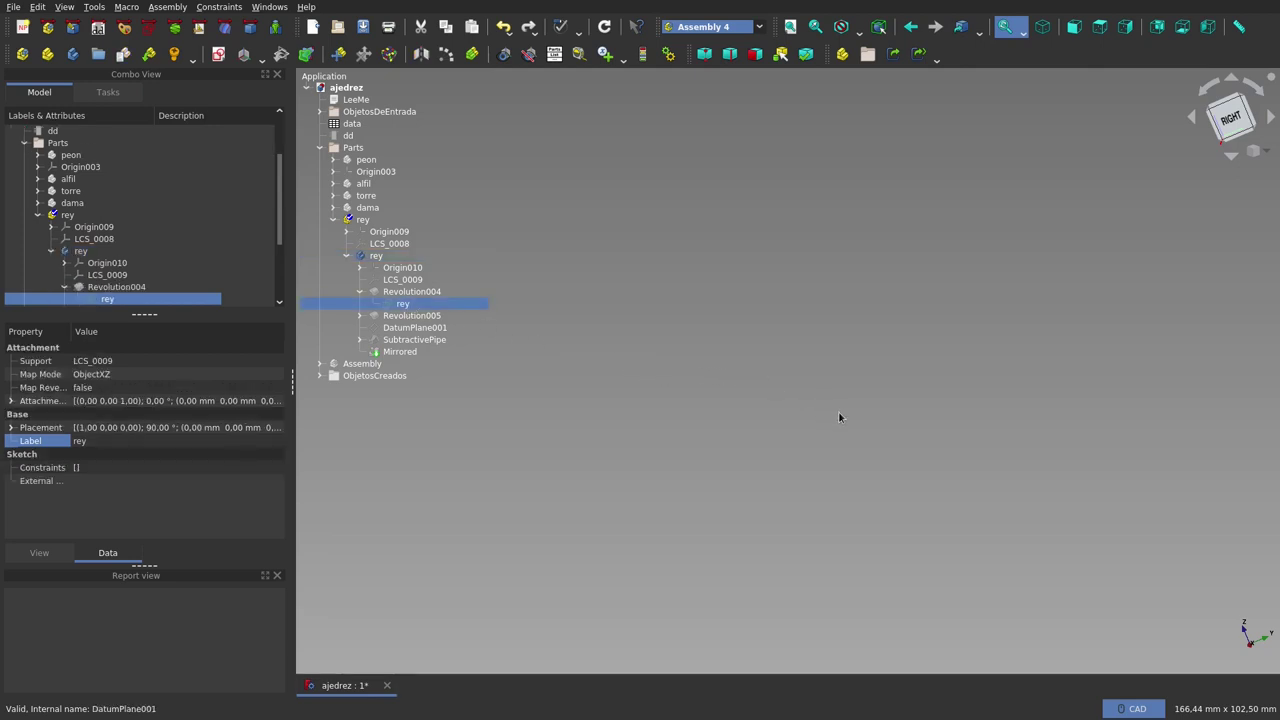
# - Show the rey profile sketch in front view and zoom in on it
pyautogui.press('space')
pyautogui.press('1')
pyautogui.scroll(2, 870, 606)
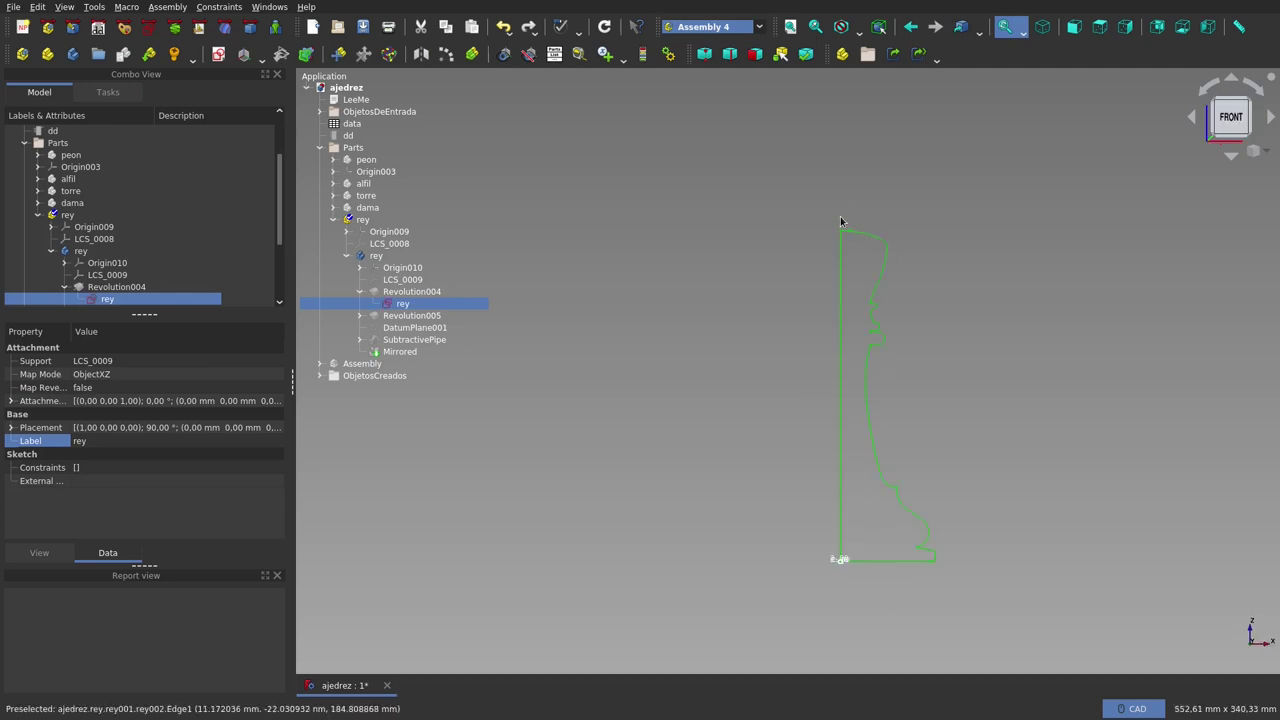
pyautogui.scroll(2, 858, 225)
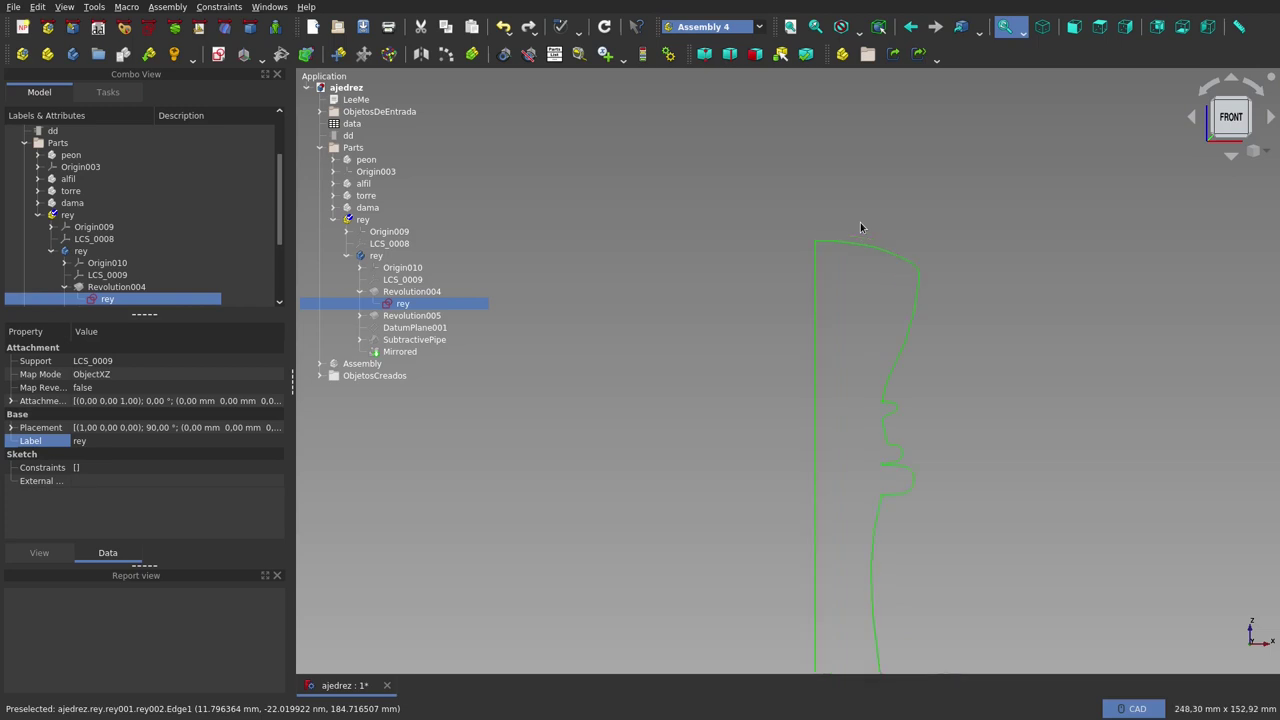
pyautogui.scroll(2, 860, 226)
pyautogui.scroll(1, 860, 226)
pyautogui.scroll(-1, 859, 226)
pyautogui.scroll(-3, 857, 227)
pyautogui.scroll(-2, 855, 228)
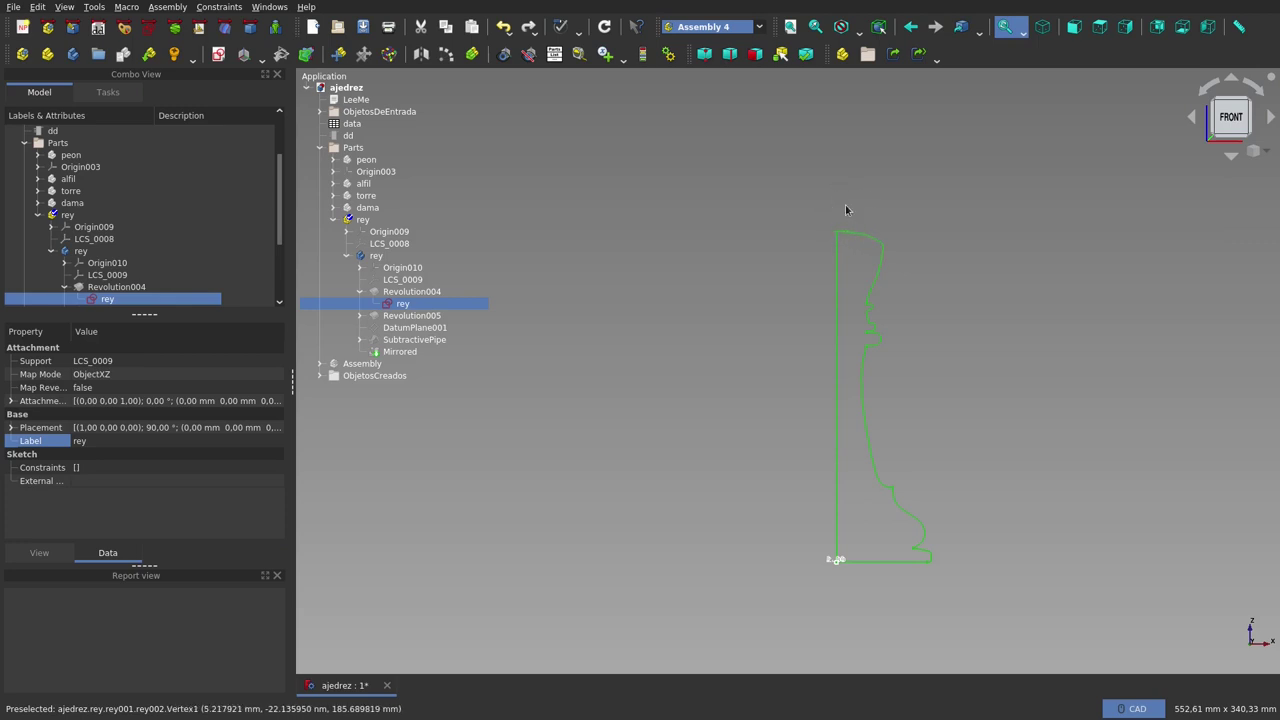
pyautogui.scroll(5, 848, 229)
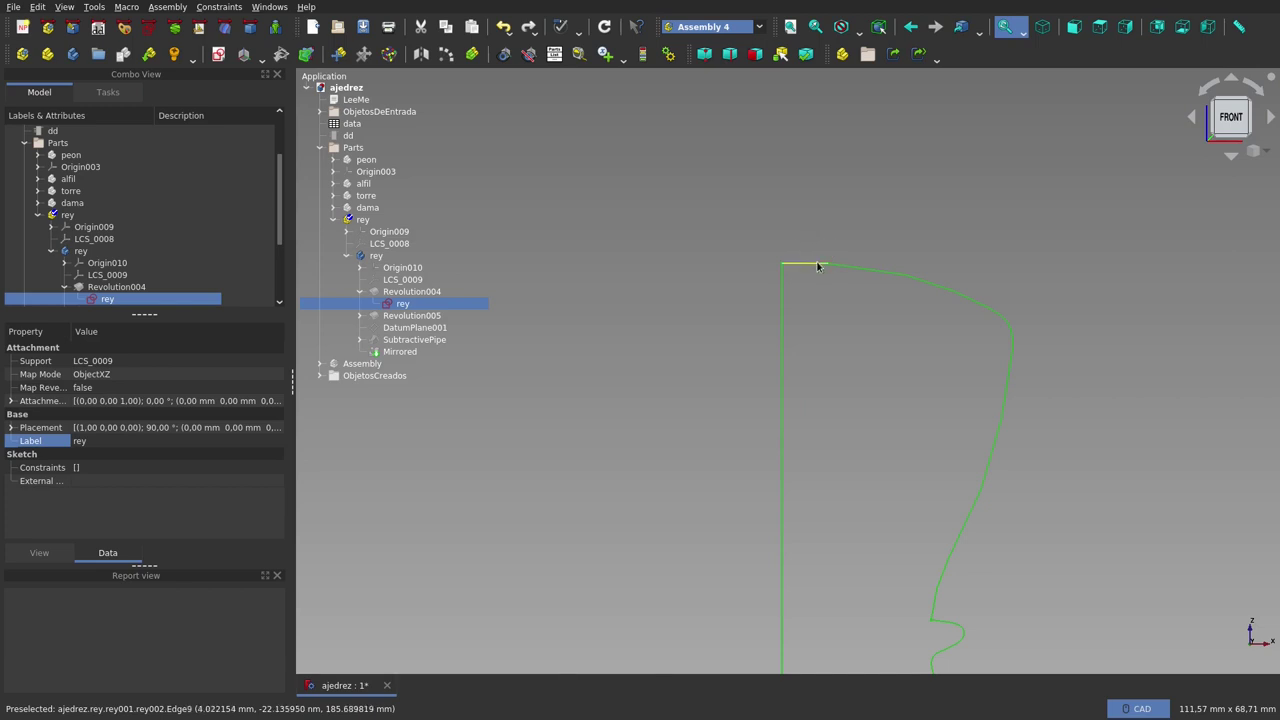
pyautogui.scroll(-2, 815, 278)
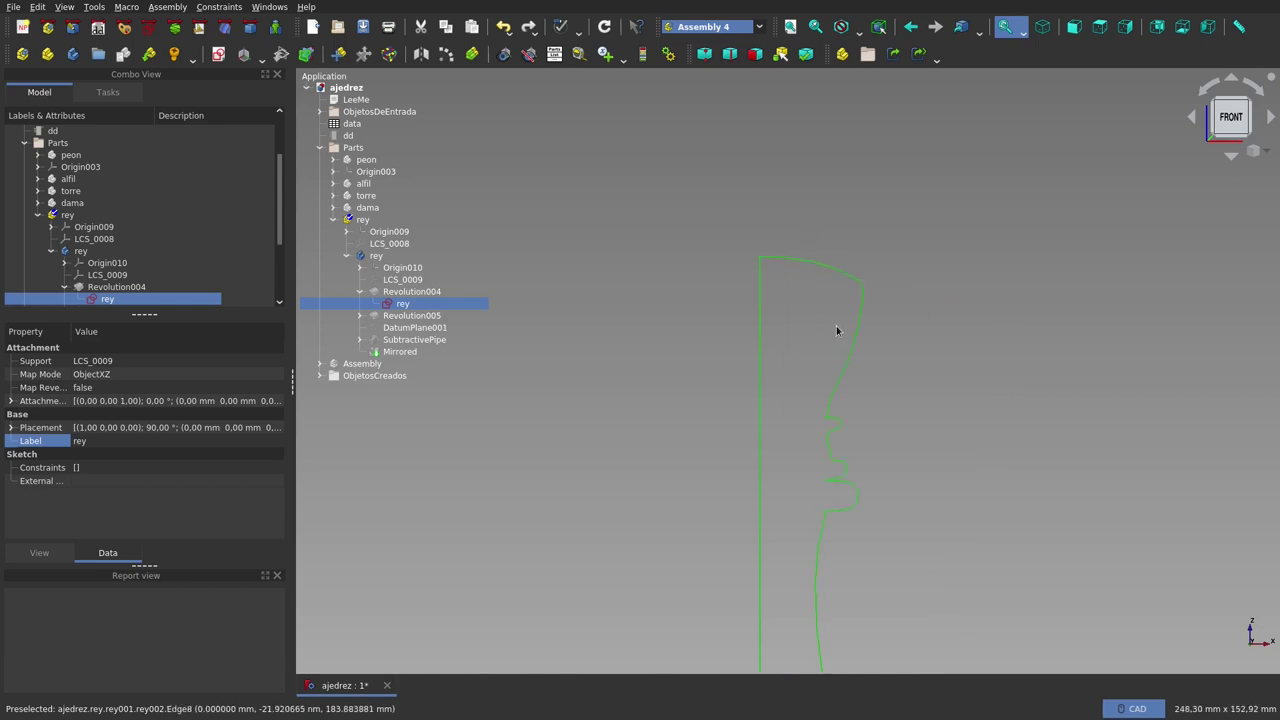
pyautogui.scroll(-3, 836, 325)
# - Show the Revolution004 revolved body as a solid and orbit it in 3D
pyautogui.click(414, 293)
pyautogui.press('space')
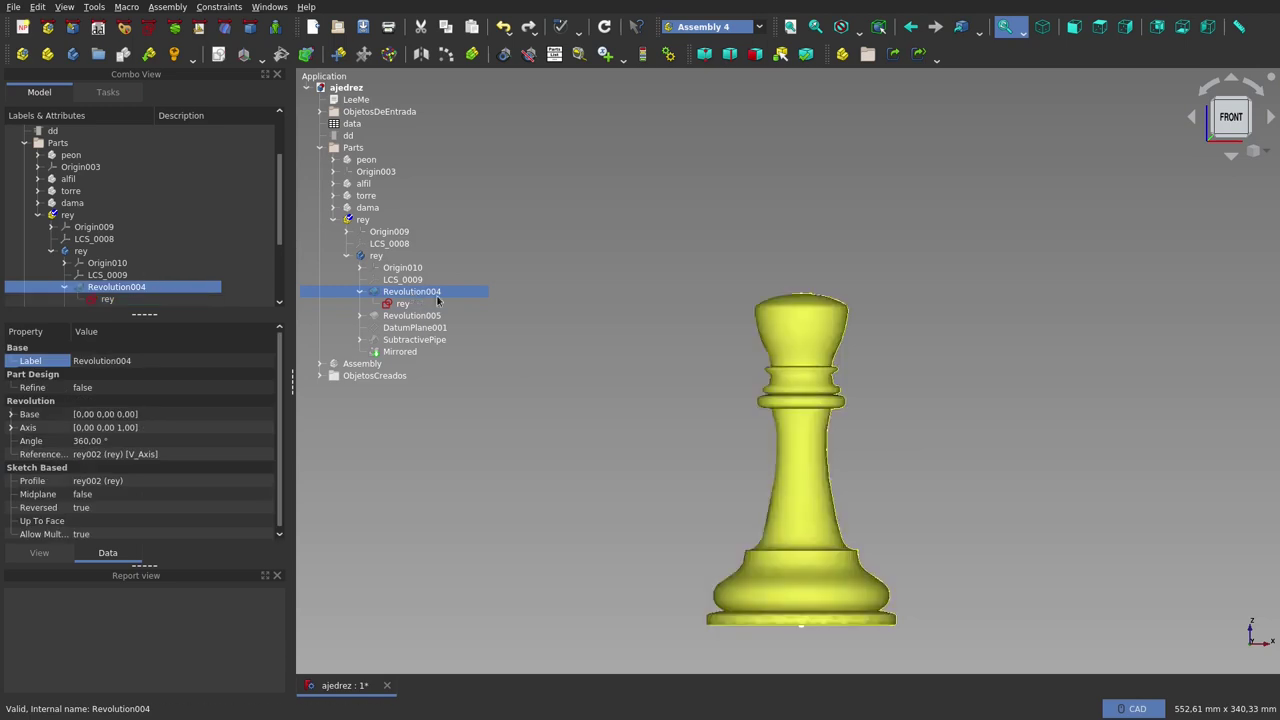
pyautogui.click(392, 304)
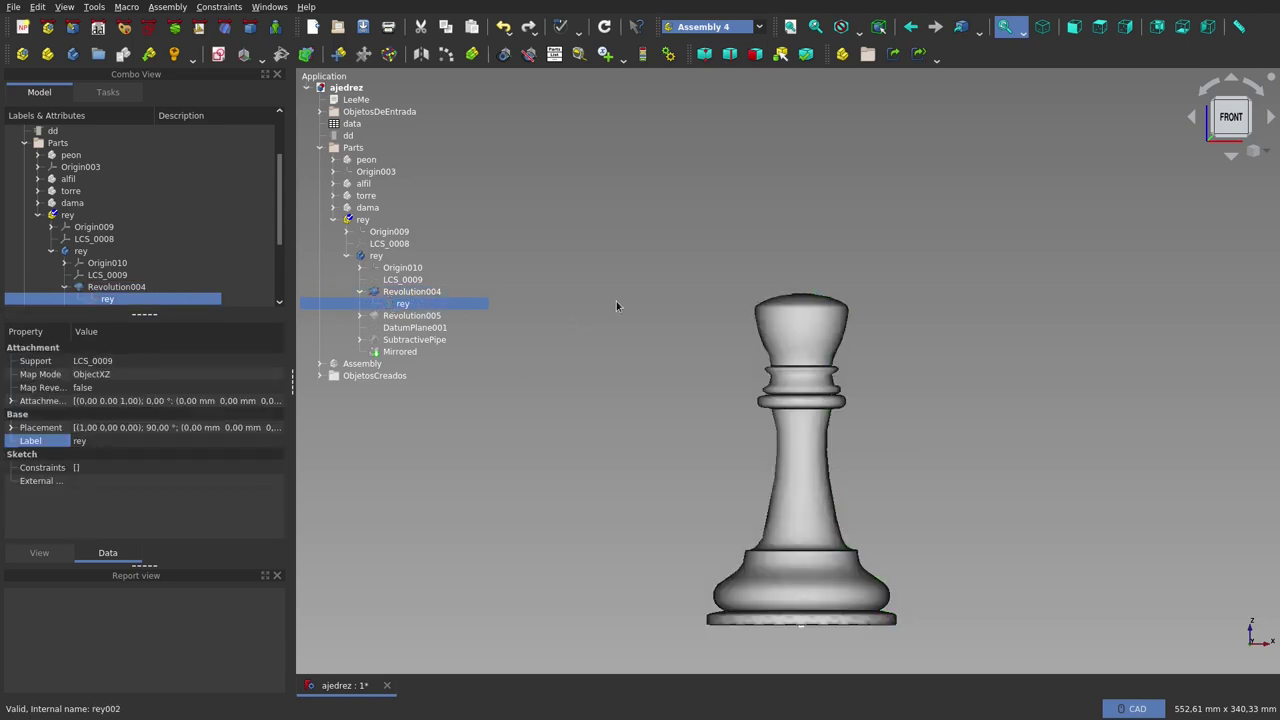
pyautogui.moveTo(669, 306)
pyautogui.mouseDown(button='middle')
pyautogui.moveTo(694, 423)
pyautogui.moveTo(666, 351)
pyautogui.moveTo(573, 296)
pyautogui.moveTo(656, 337)
pyautogui.mouseUp(button='middle')
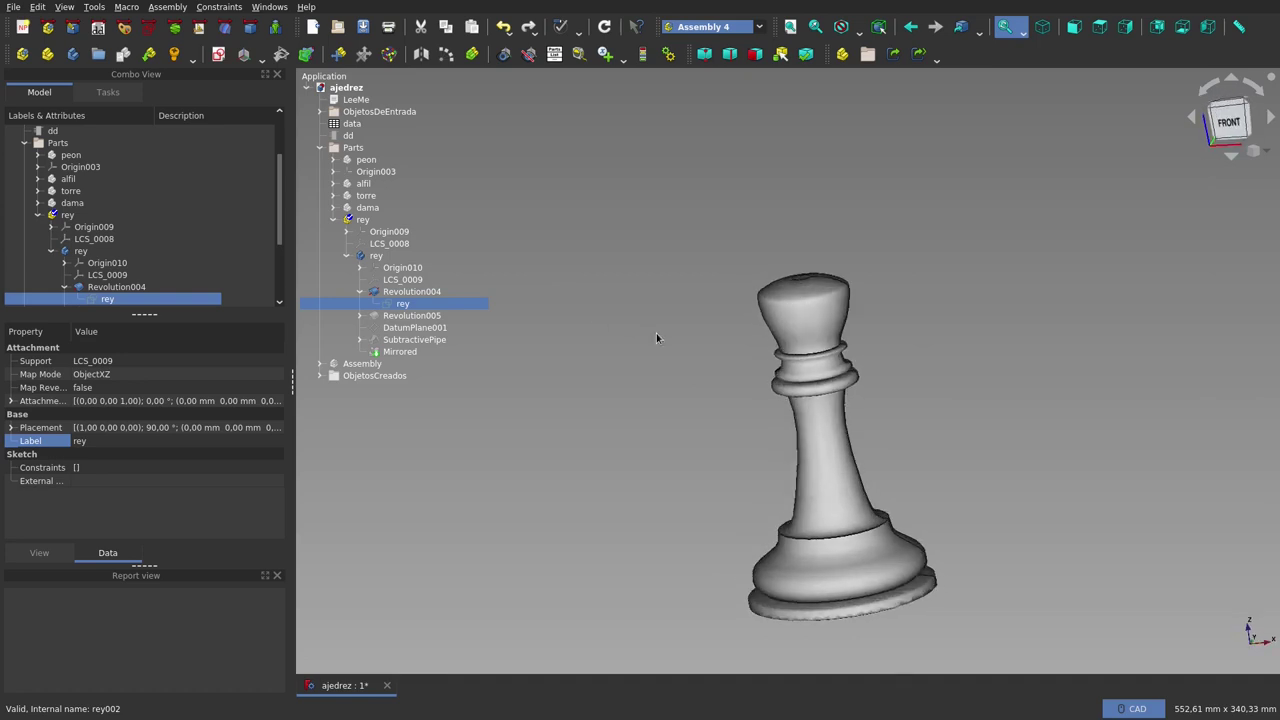
# - Expand Revolution005 and show the reyCruz cross sketch, orbiting toward the king's top
pyautogui.click(359, 315)
pyautogui.click(428, 329)
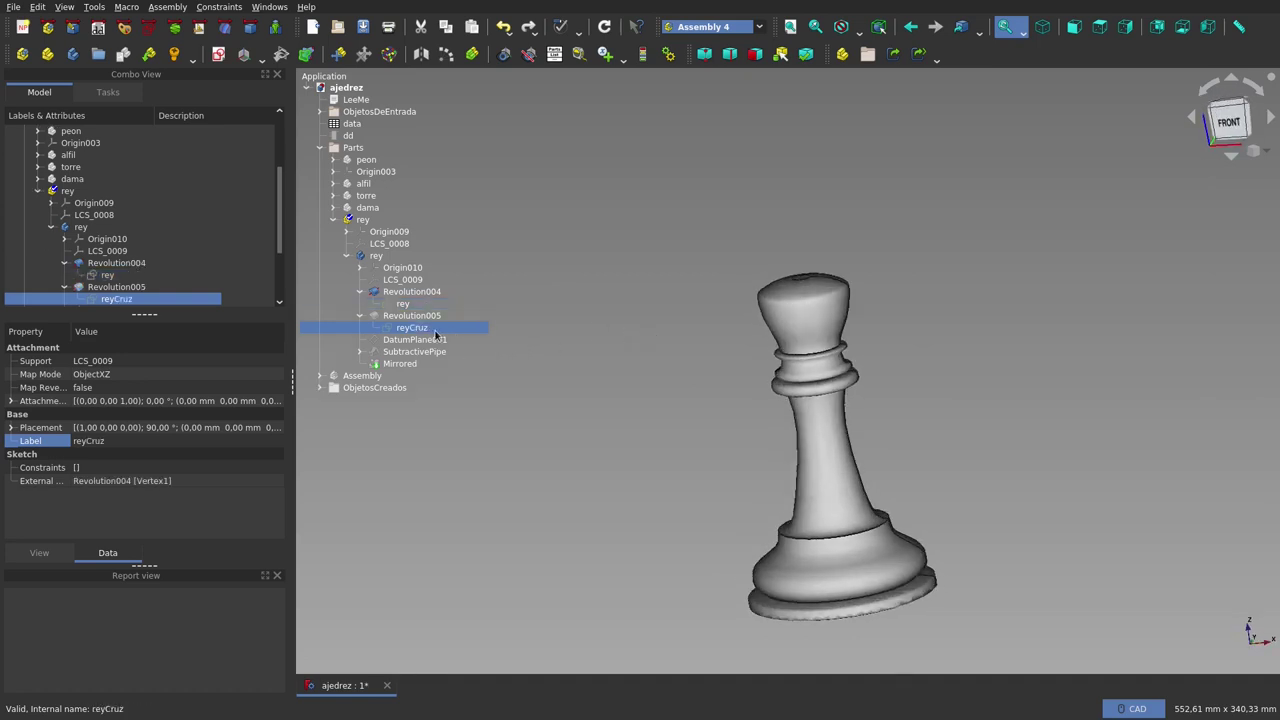
pyautogui.press('space')
pyautogui.moveTo(690, 354); pyautogui.dragTo(671, 291, button='middle')
pyautogui.scroll(3, 800, 280)
# - Hide reyCruz again, then show the rey profile sketch in place of the solid
pyautogui.click(411, 316)
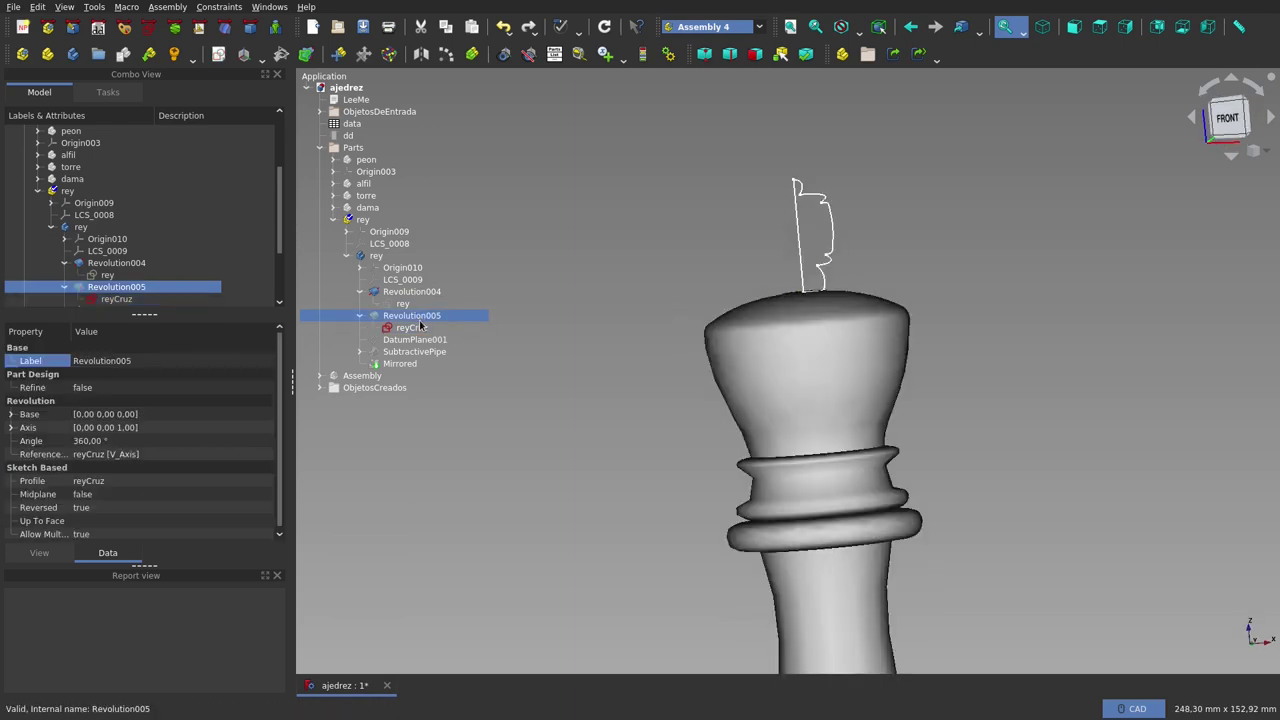
pyautogui.click(420, 326)
pyautogui.press('space')
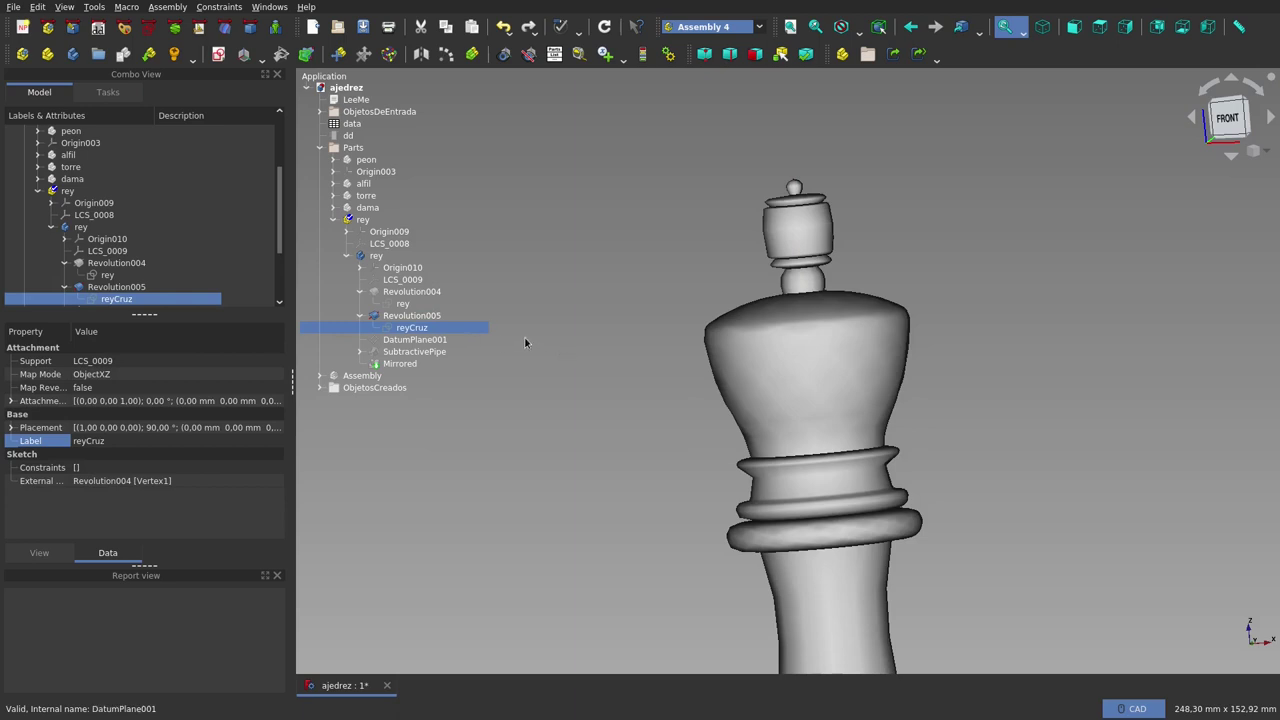
pyautogui.moveTo(677, 369)
pyautogui.mouseDown(button='middle')
pyautogui.moveTo(691, 423)
pyautogui.moveTo(677, 471)
pyautogui.moveTo(631, 415)
pyautogui.mouseUp(button='middle')
pyautogui.scroll(-3, 631, 415)
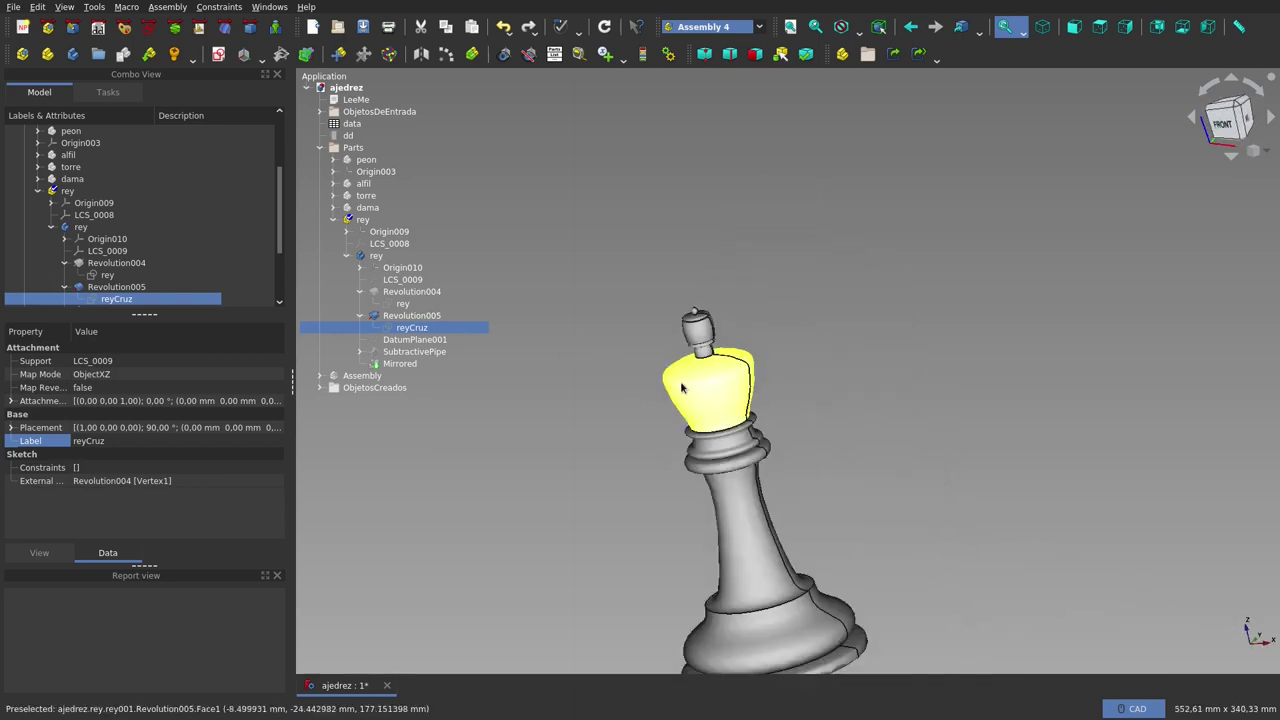
pyautogui.scroll(3, 737, 352)
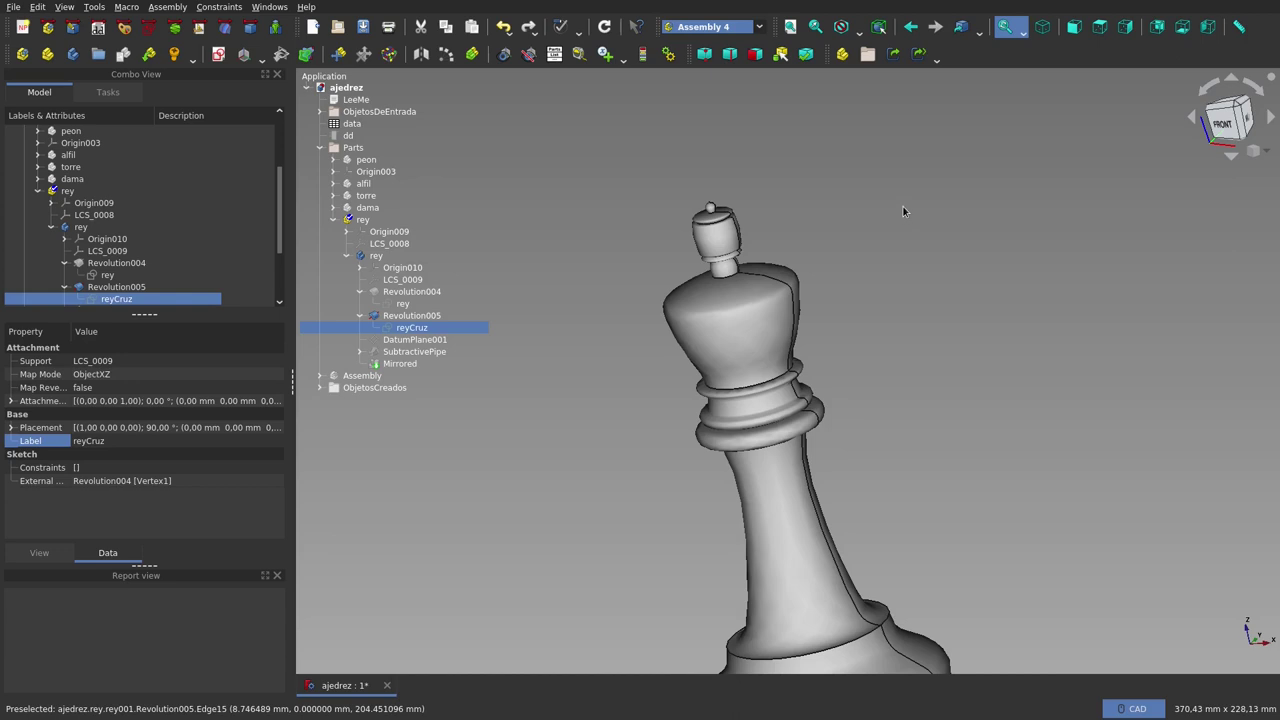
pyautogui.click(404, 305)
pyautogui.press('space')
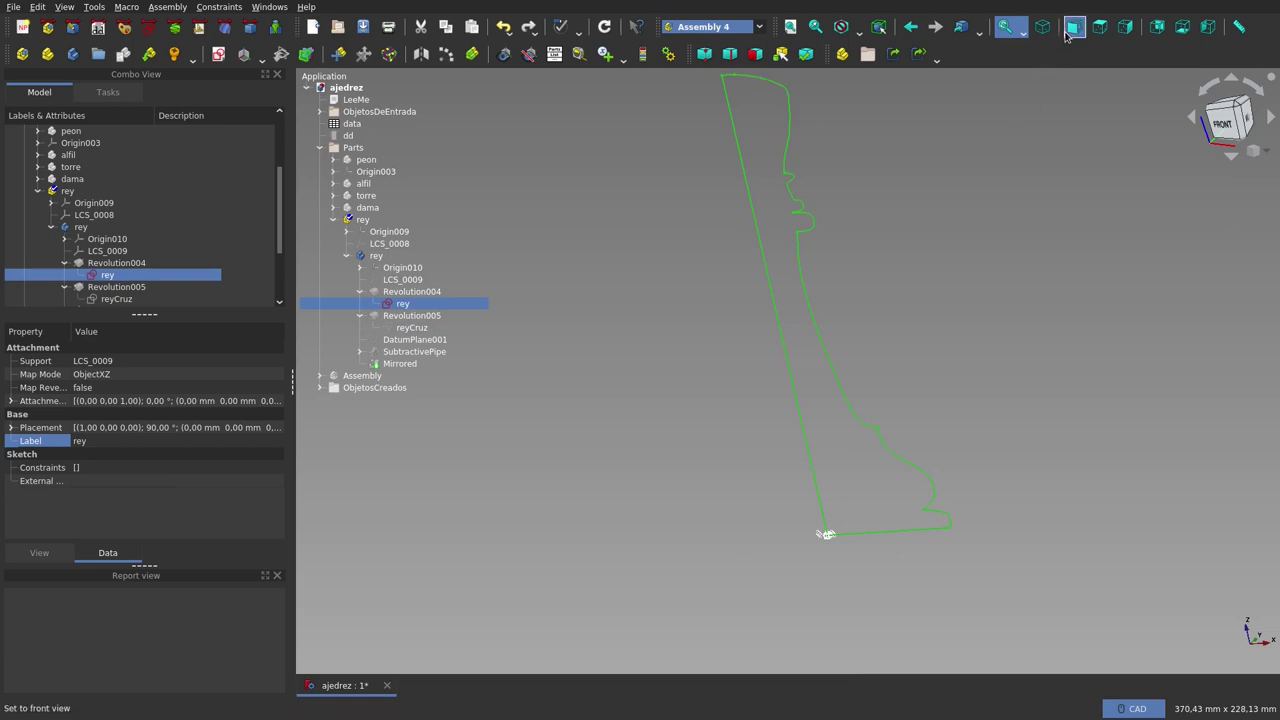
# - In front view, show Revolution004 and Revolution005 as solids to display the full king
pyautogui.click(1068, 34)
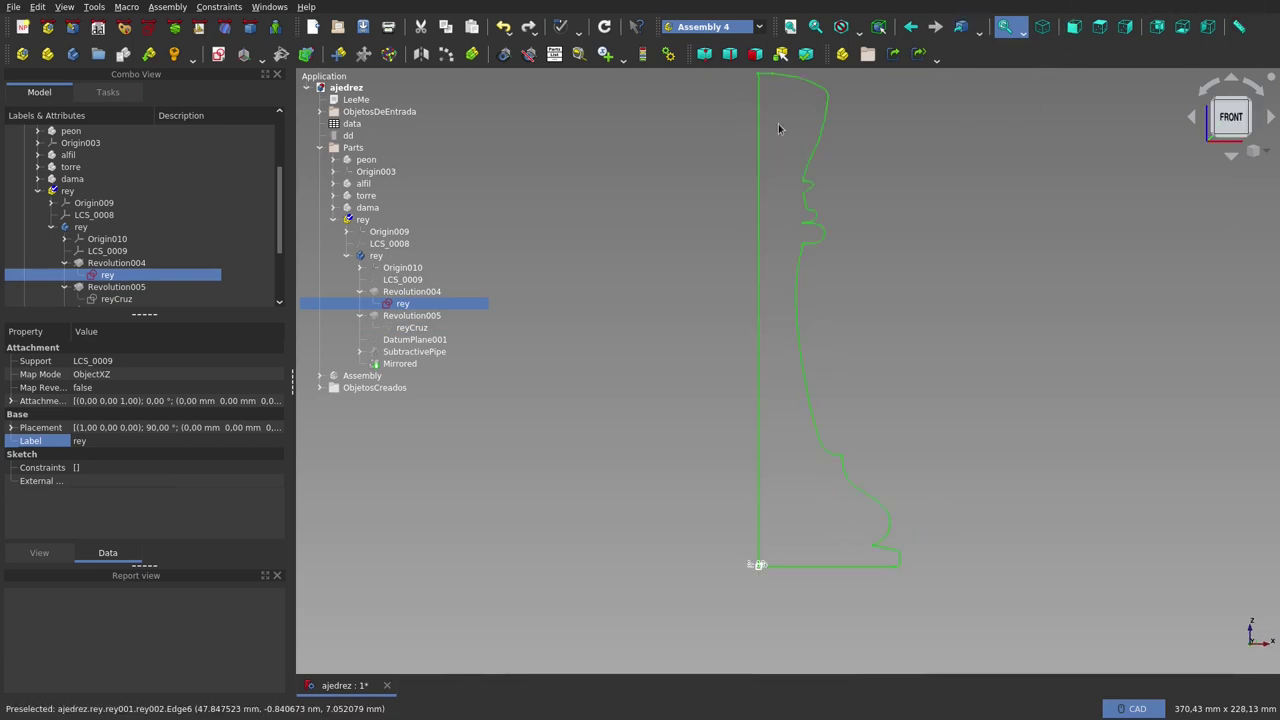
pyautogui.scroll(-2, 748, 352)
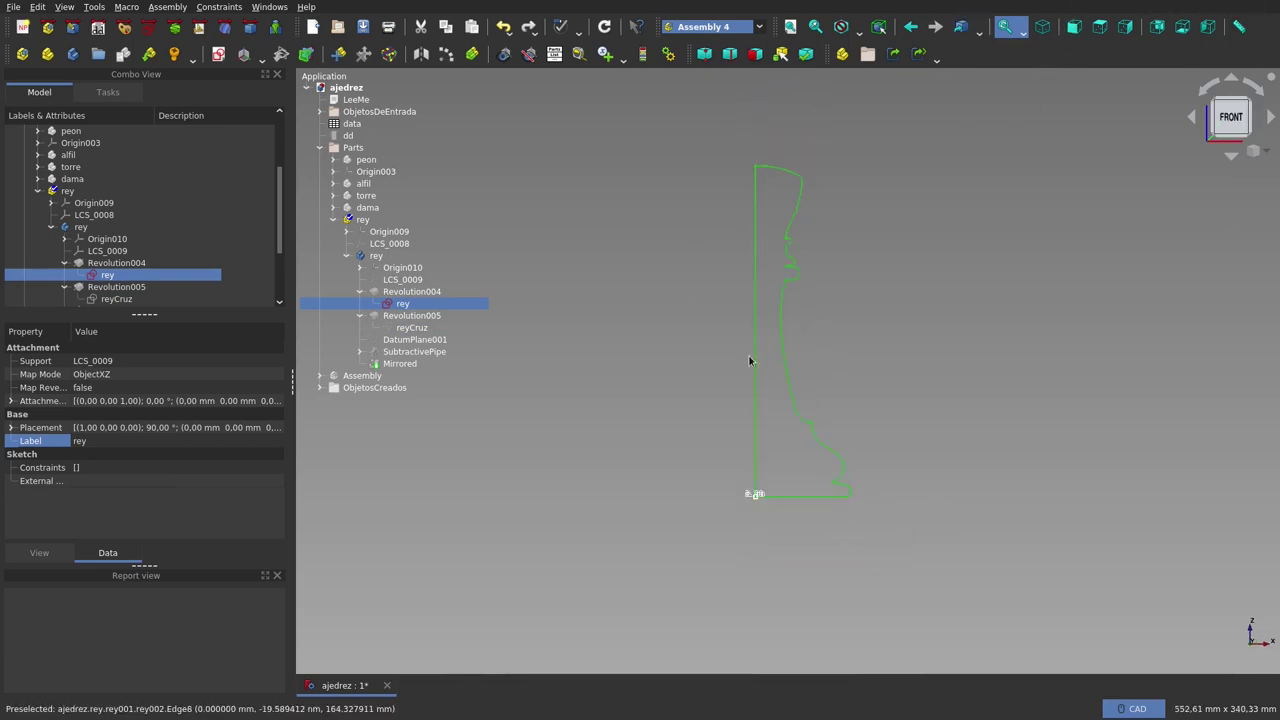
pyautogui.click(412, 320)
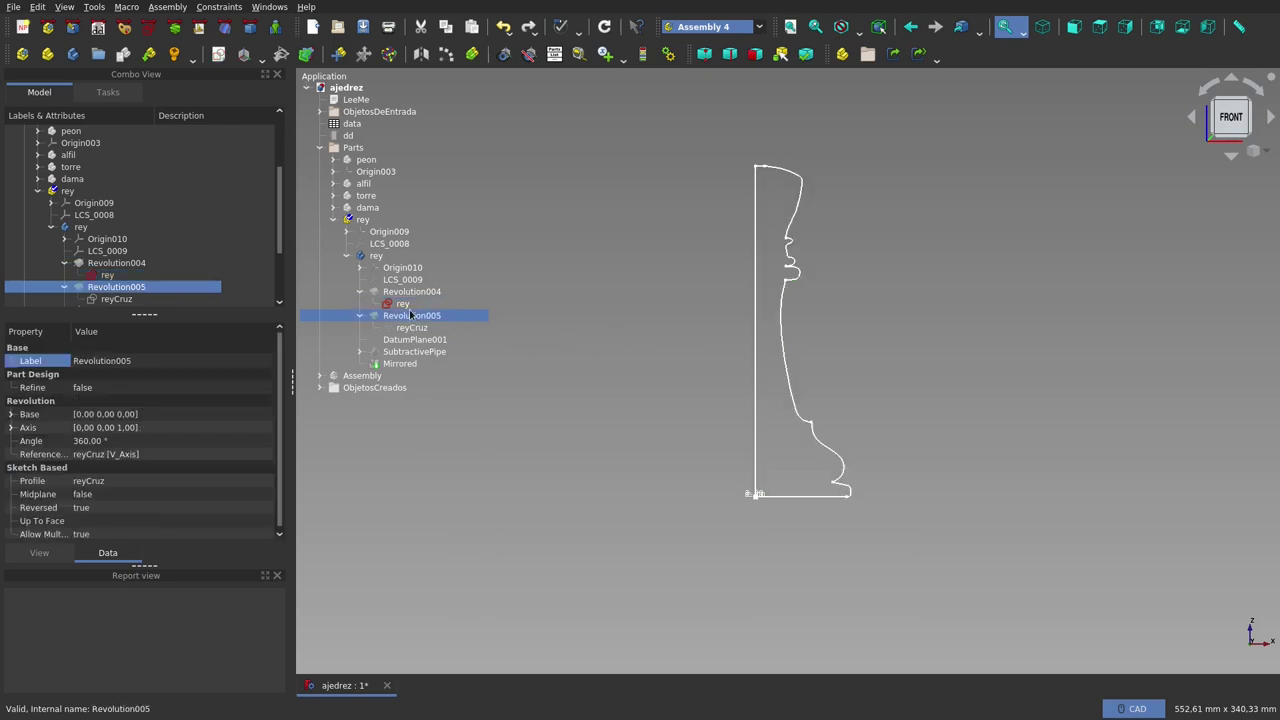
pyautogui.click(410, 304)
pyautogui.click(411, 293)
pyautogui.press('space')
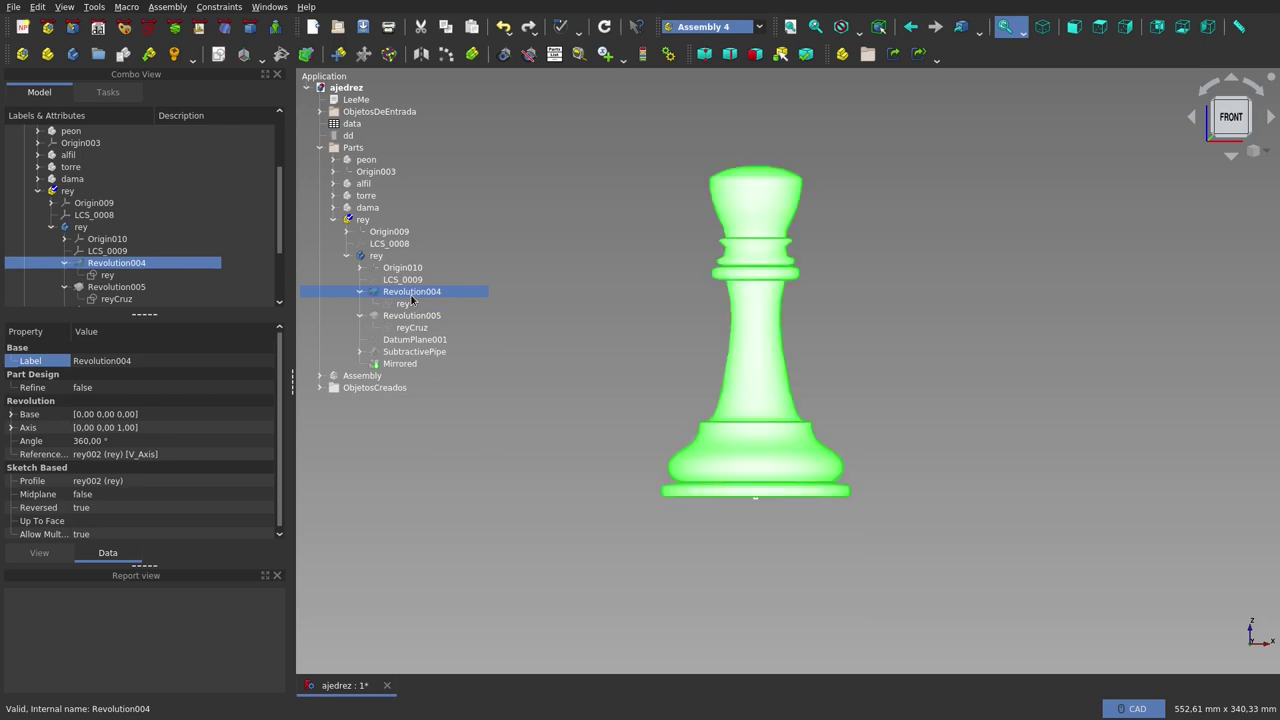
pyautogui.click(411, 318)
pyautogui.press('space')
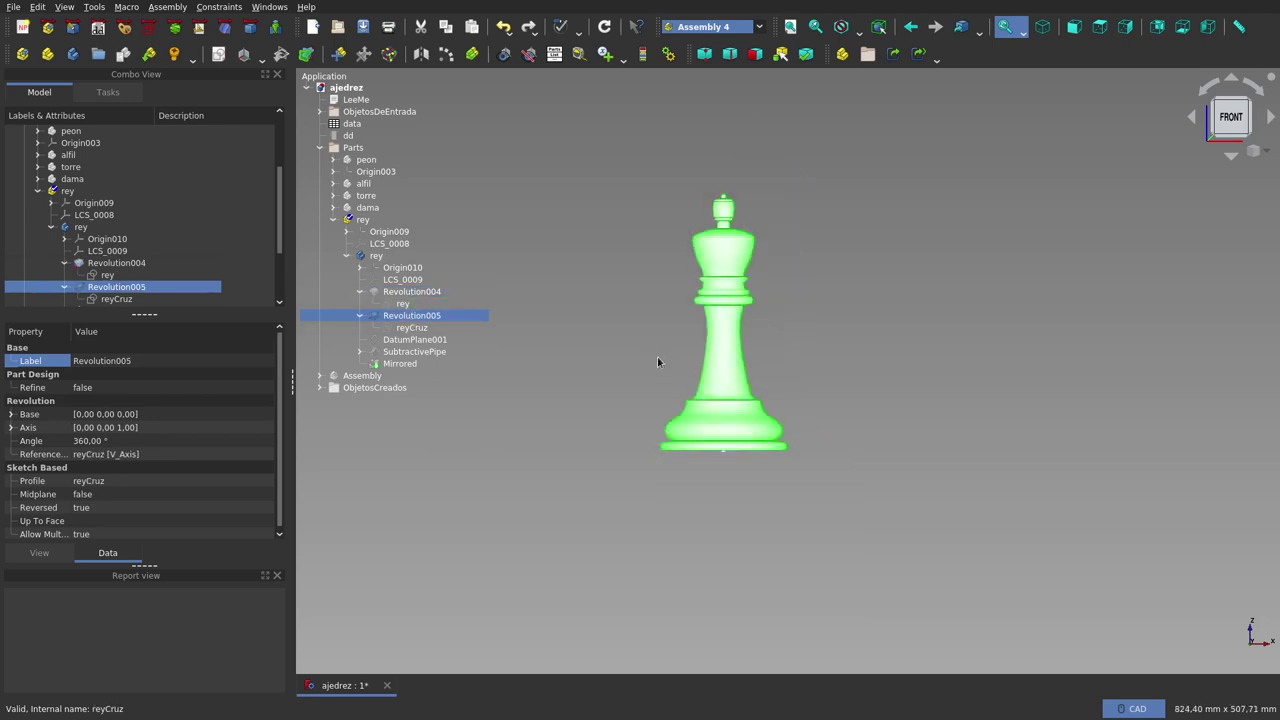
# - Orbit, return to front view, and select DatumPlane001 to inspect its properties
pyautogui.scroll(5, 692, 222)
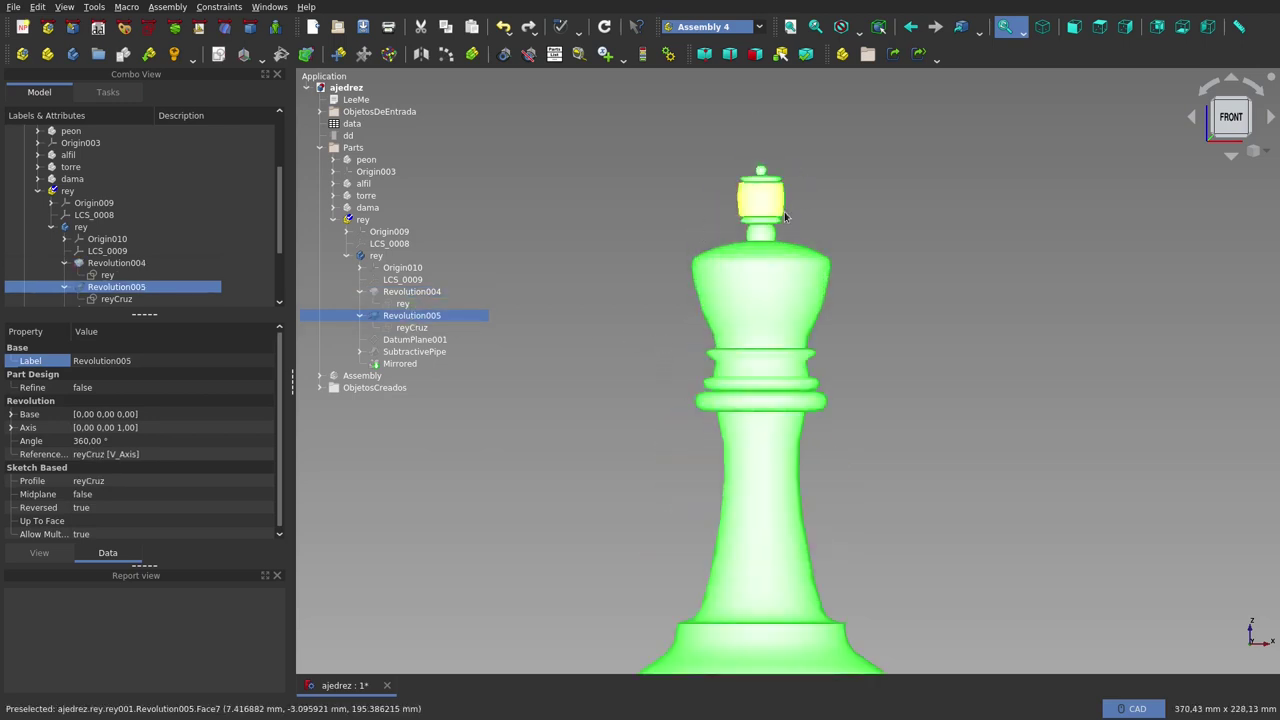
pyautogui.moveTo(757, 195)
pyautogui.mouseDown(button='middle')
pyautogui.moveTo(761, 321)
pyautogui.moveTo(742, 194)
pyautogui.mouseUp(button='middle')
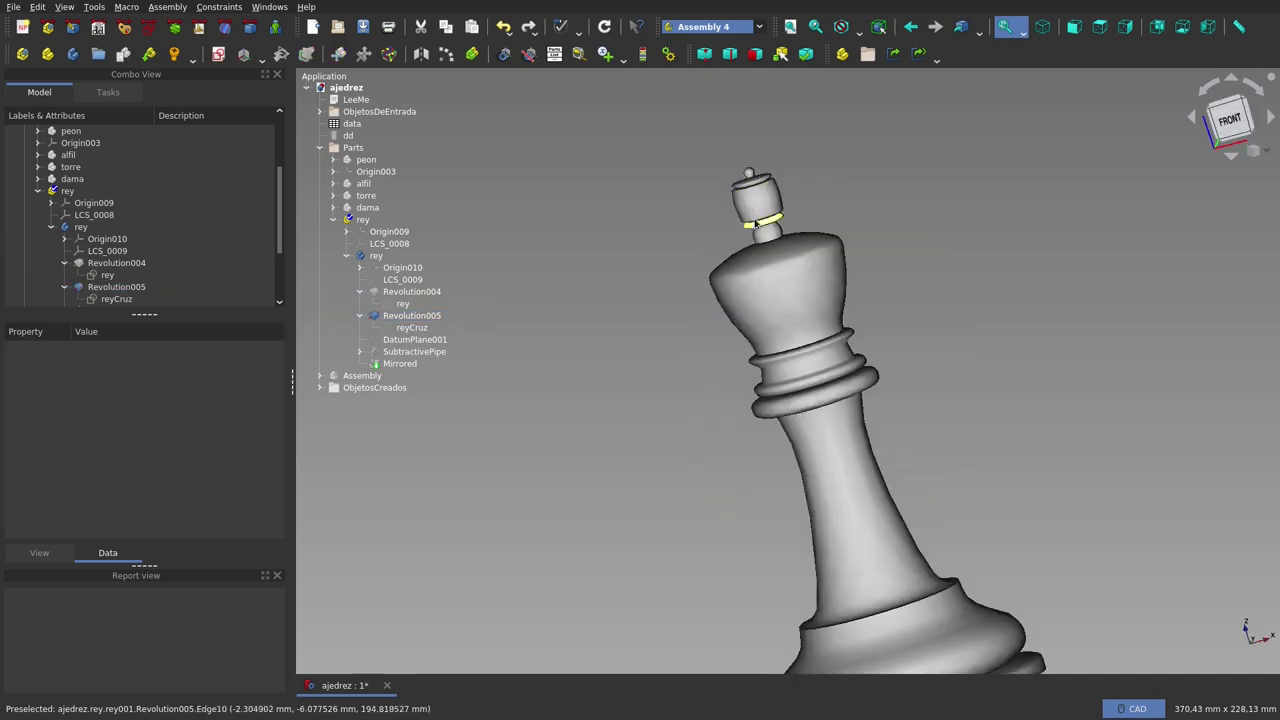
pyautogui.press('1')
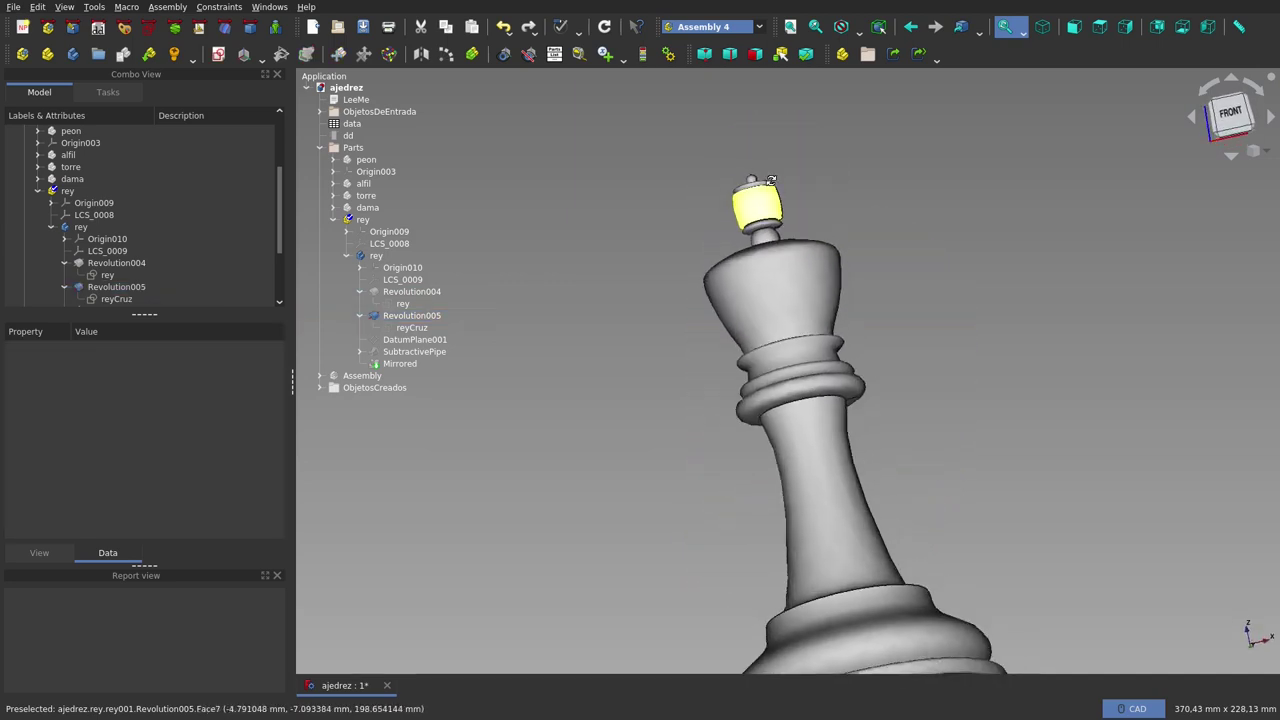
pyautogui.scroll(5, 757, 203)
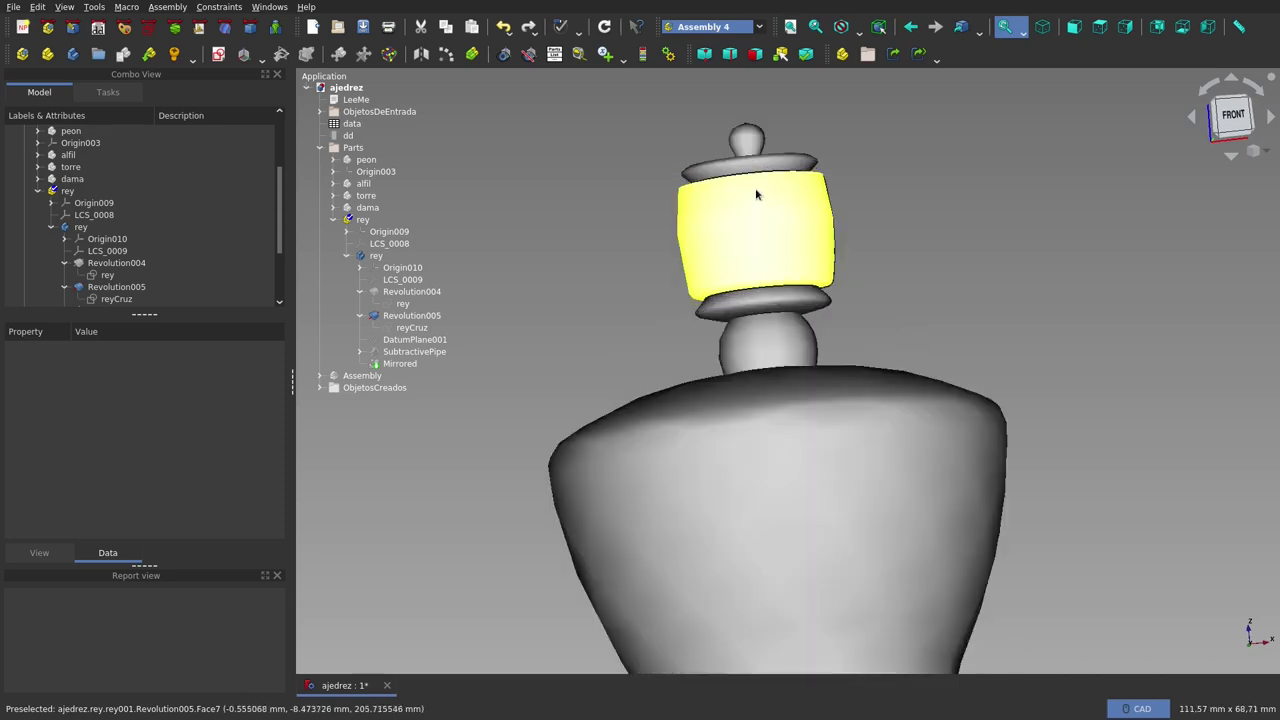
pyautogui.scroll(-3, 786, 206)
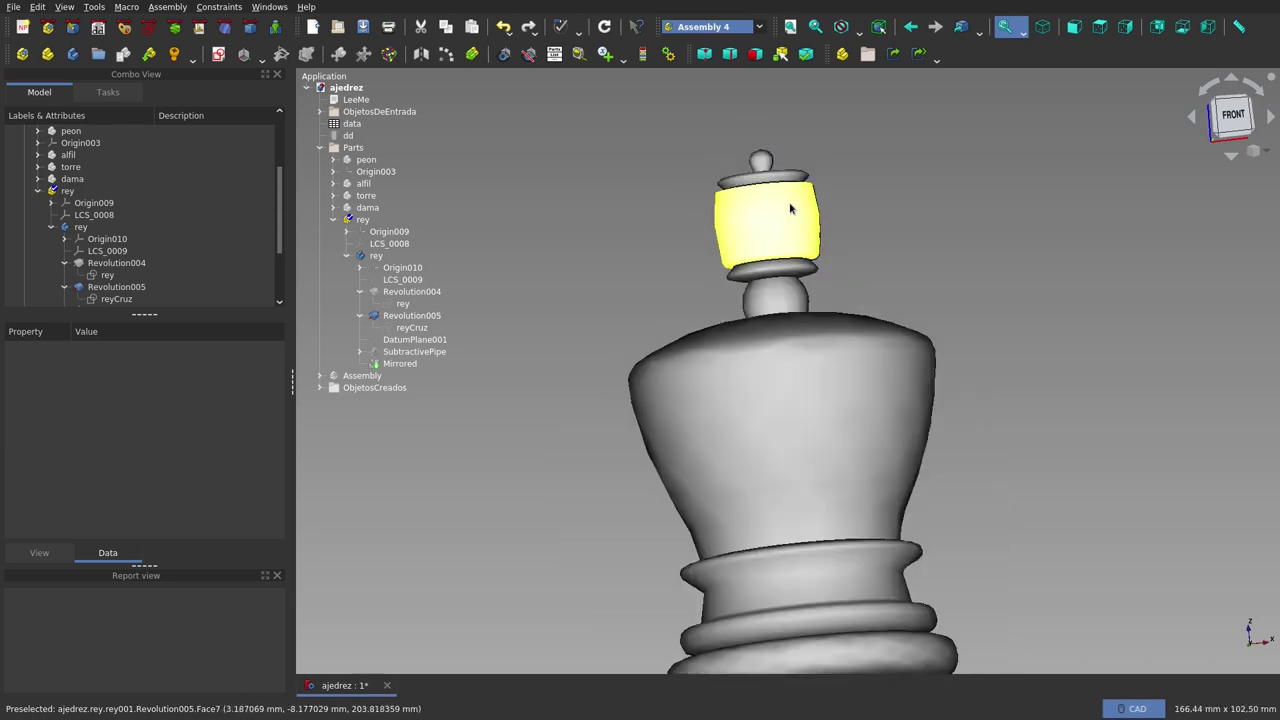
pyautogui.scroll(-2, 786, 206)
pyautogui.click(440, 339)
# - Show the datum plane, expand SubtractivePipe, and select its Sketch_1
pyautogui.moveTo(695, 280); pyautogui.dragTo(731, 307, button='middle')
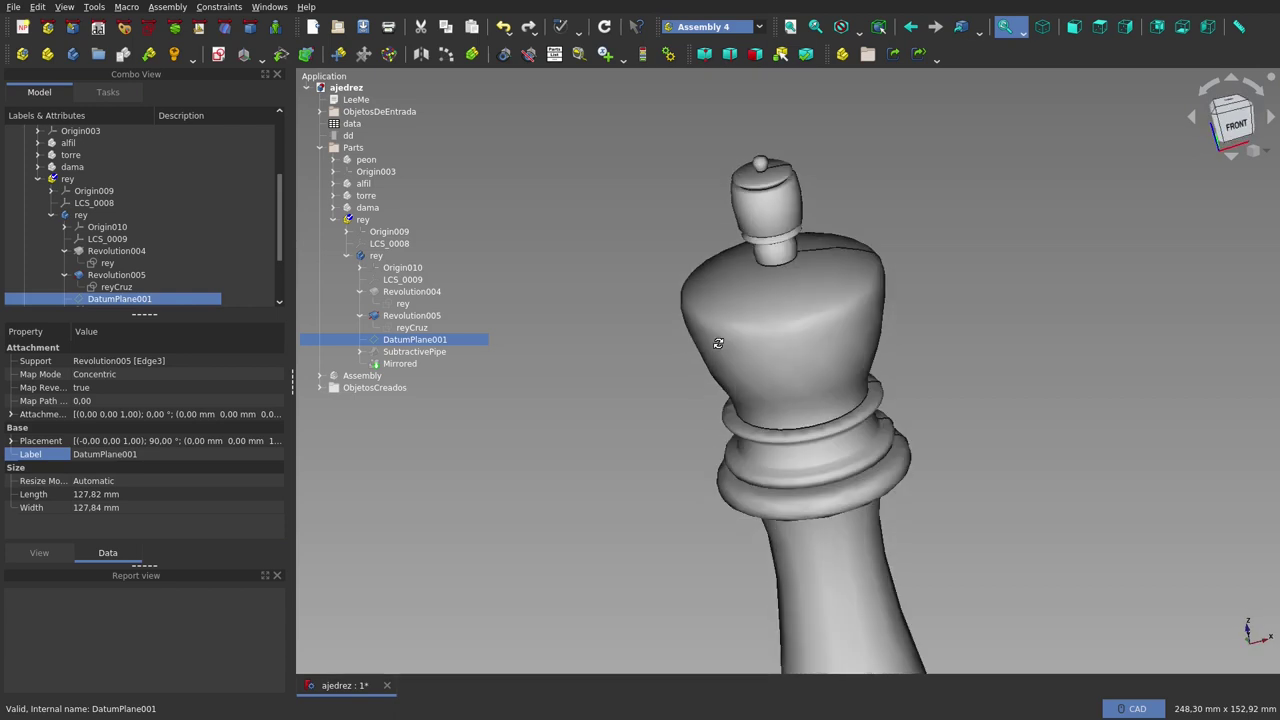
pyautogui.press('space')
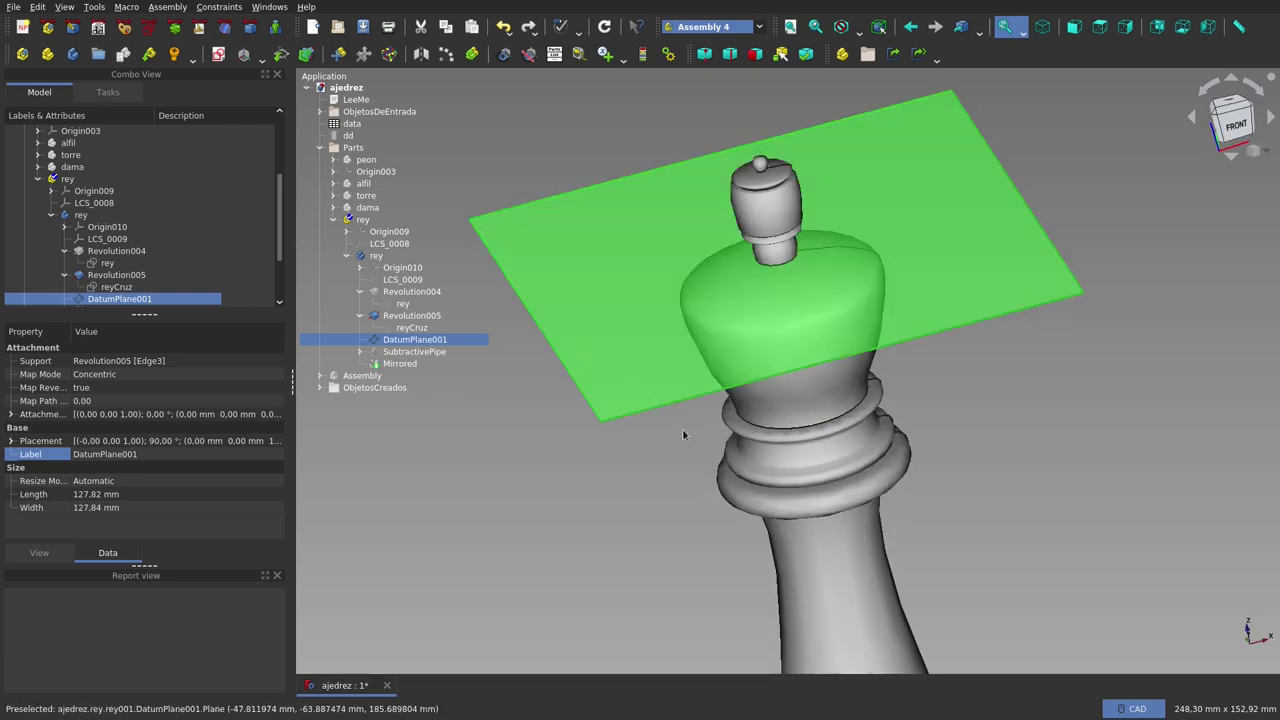
pyautogui.press('1')
pyautogui.click(440, 400)
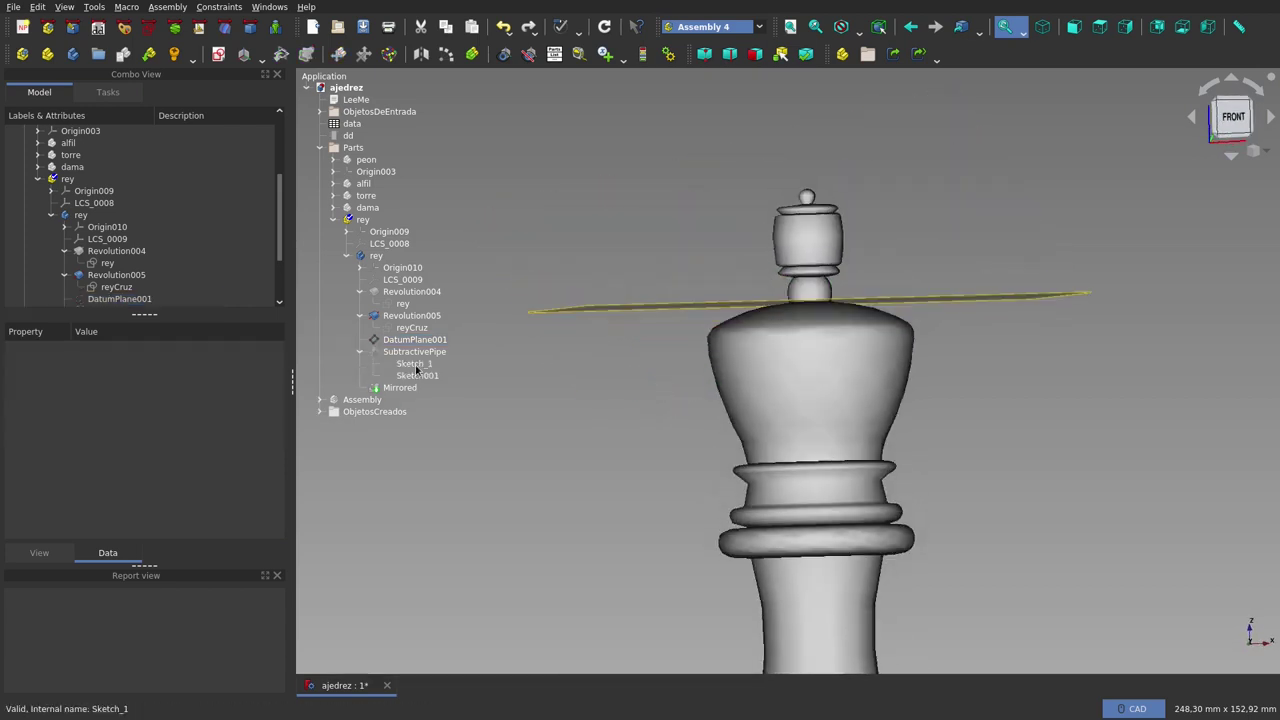
pyautogui.click(416, 365)
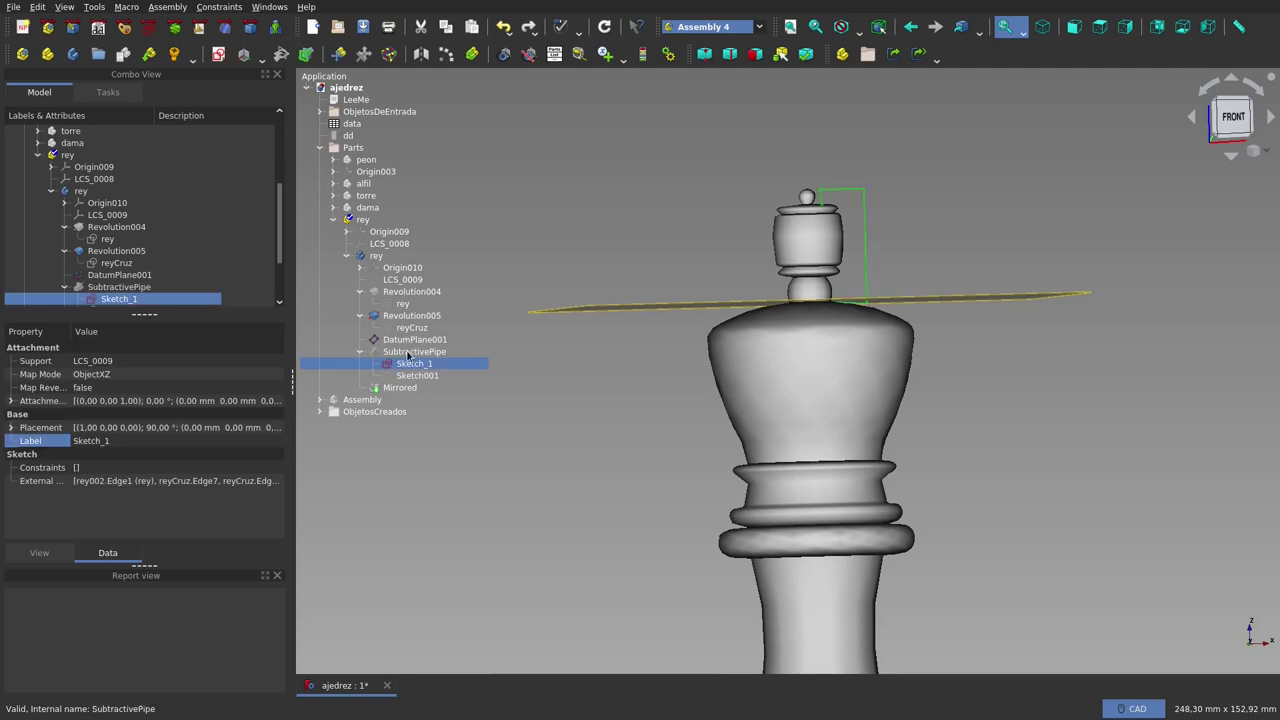
# - Hide the Revolution005 solid so only sketch outlines remain, in front view
pyautogui.click(410, 316)
pyautogui.press('space')
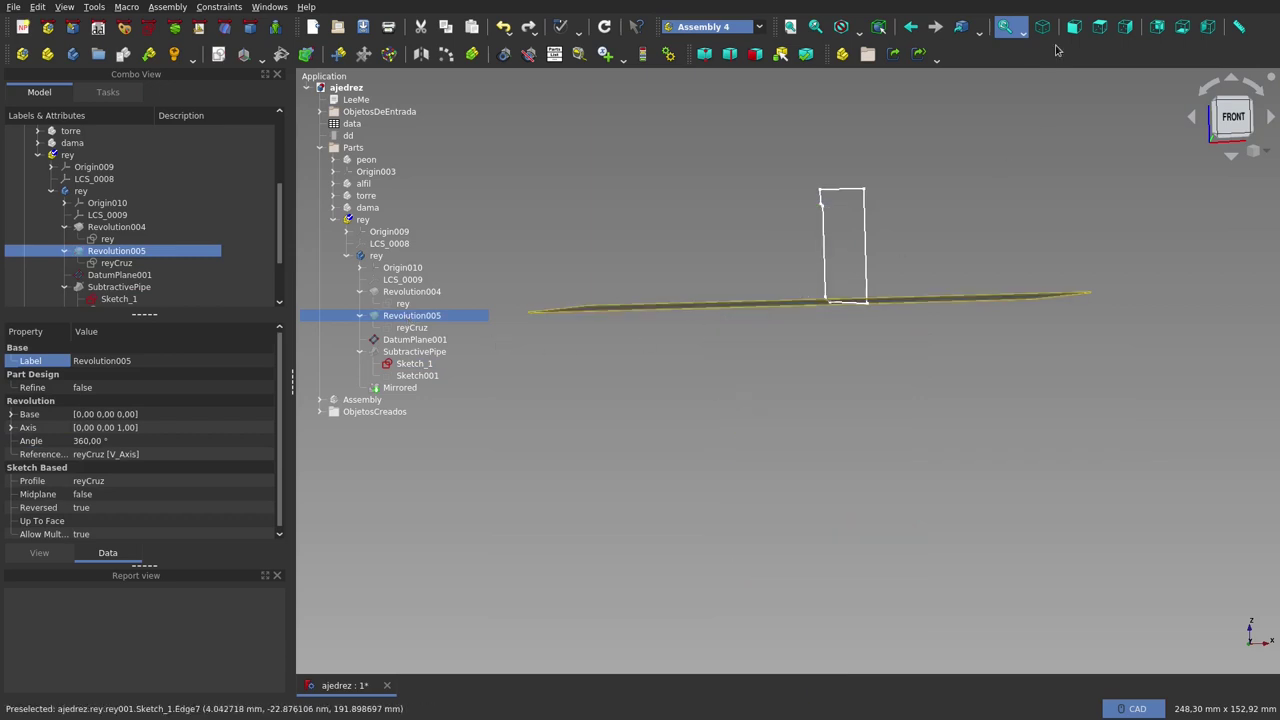
pyautogui.click(1073, 26)
pyautogui.scroll(4, 849, 266)
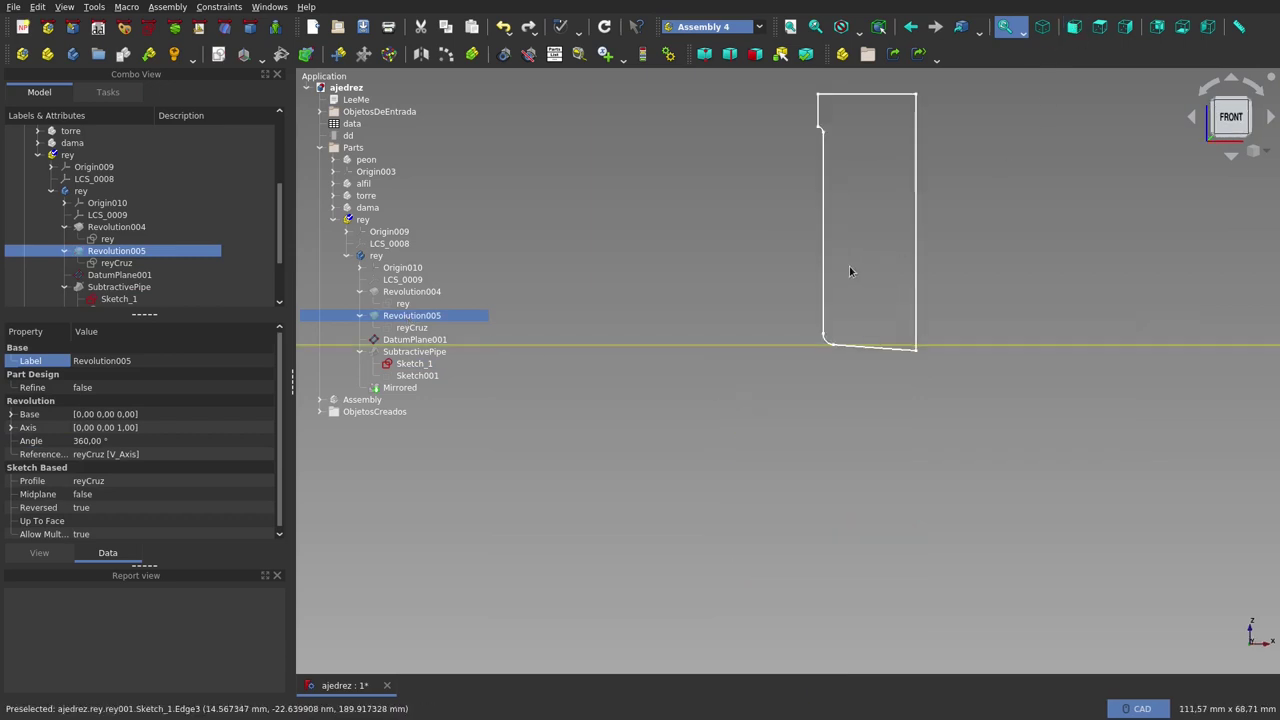
pyautogui.scroll(2, 849, 266)
pyautogui.scroll(-3, 838, 398)
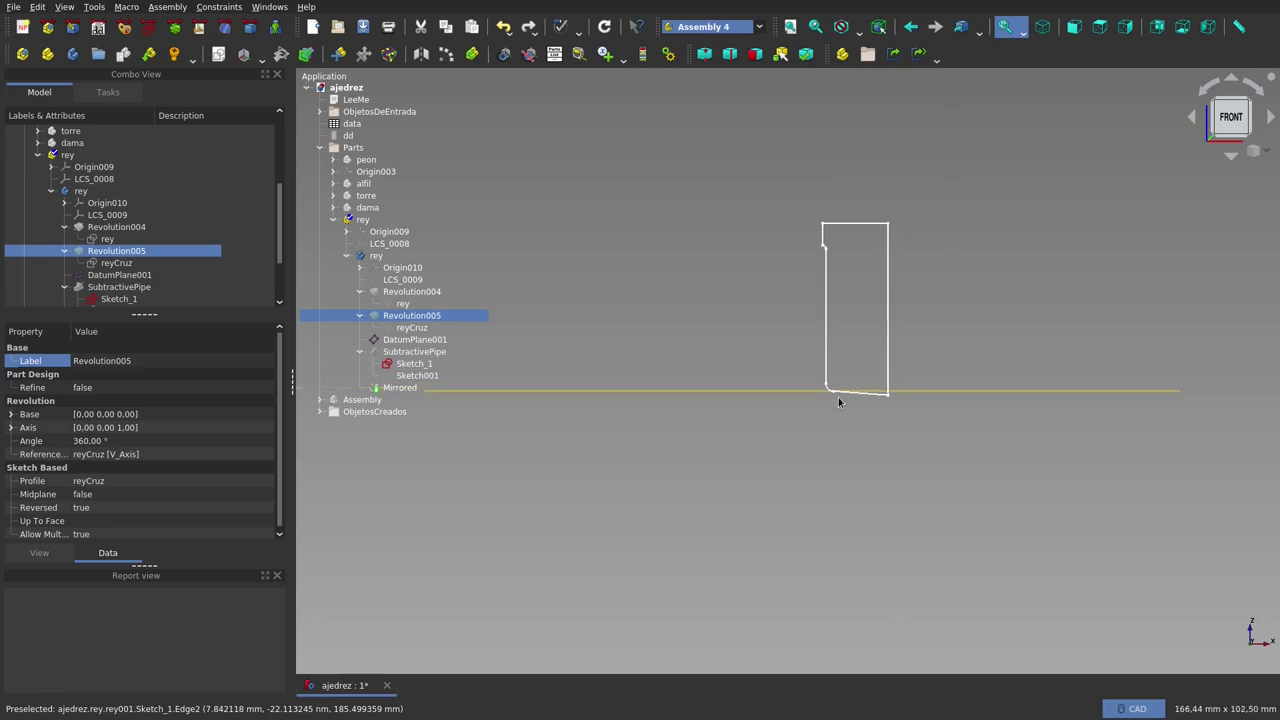
pyautogui.scroll(5, 837, 400)
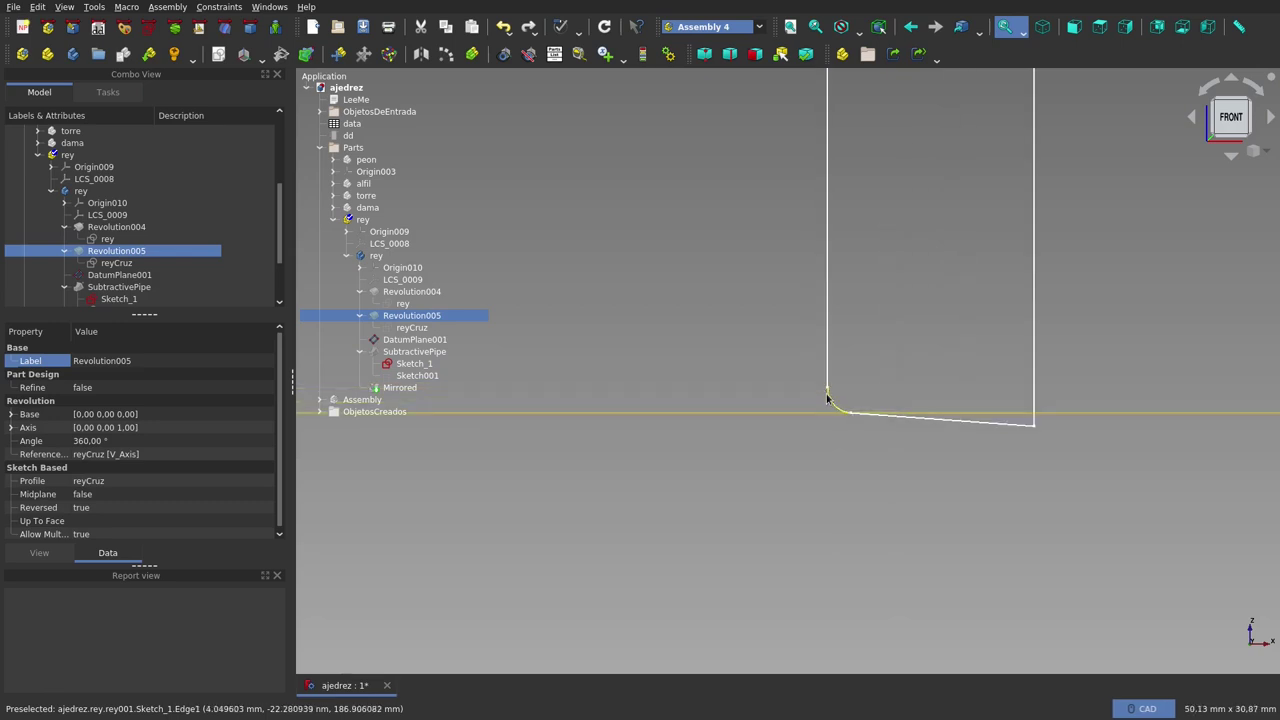
# - Highlight the rey and reyCruz sketch outlines in the view
pyautogui.click(402, 304)
pyautogui.scroll(-3, 875, 443)
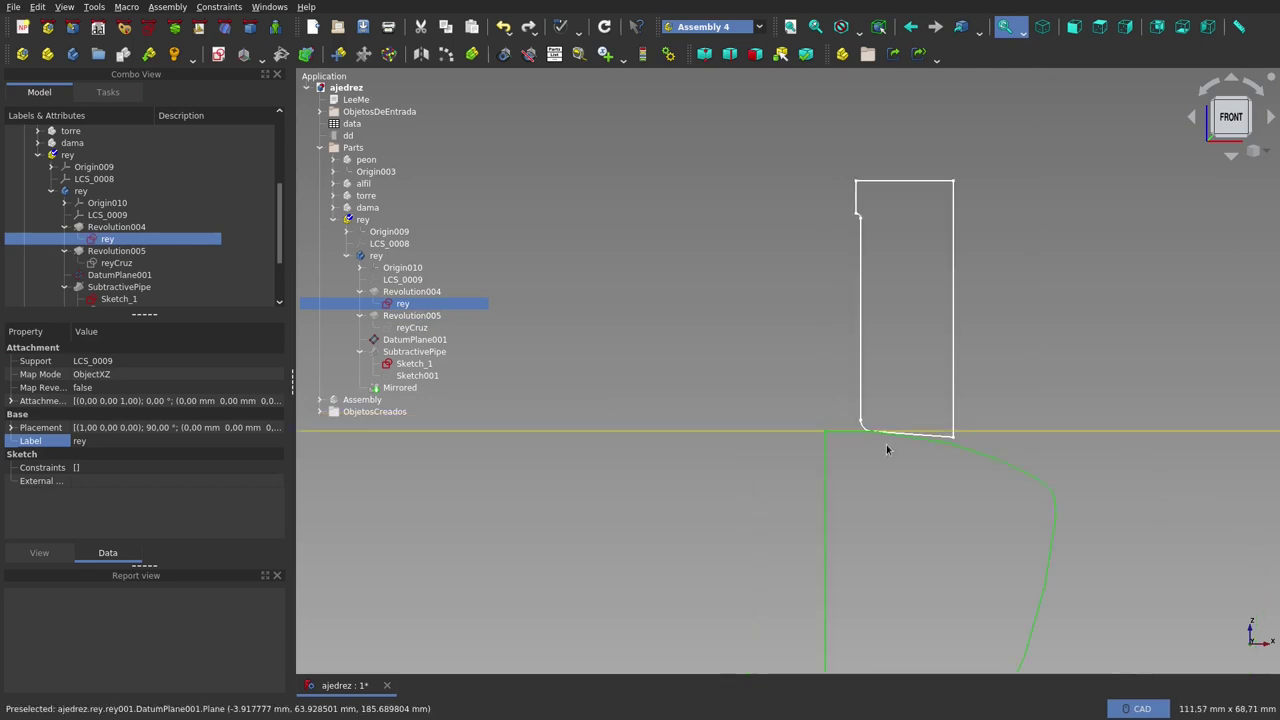
pyautogui.click(886, 449)
pyautogui.scroll(5, 886, 449)
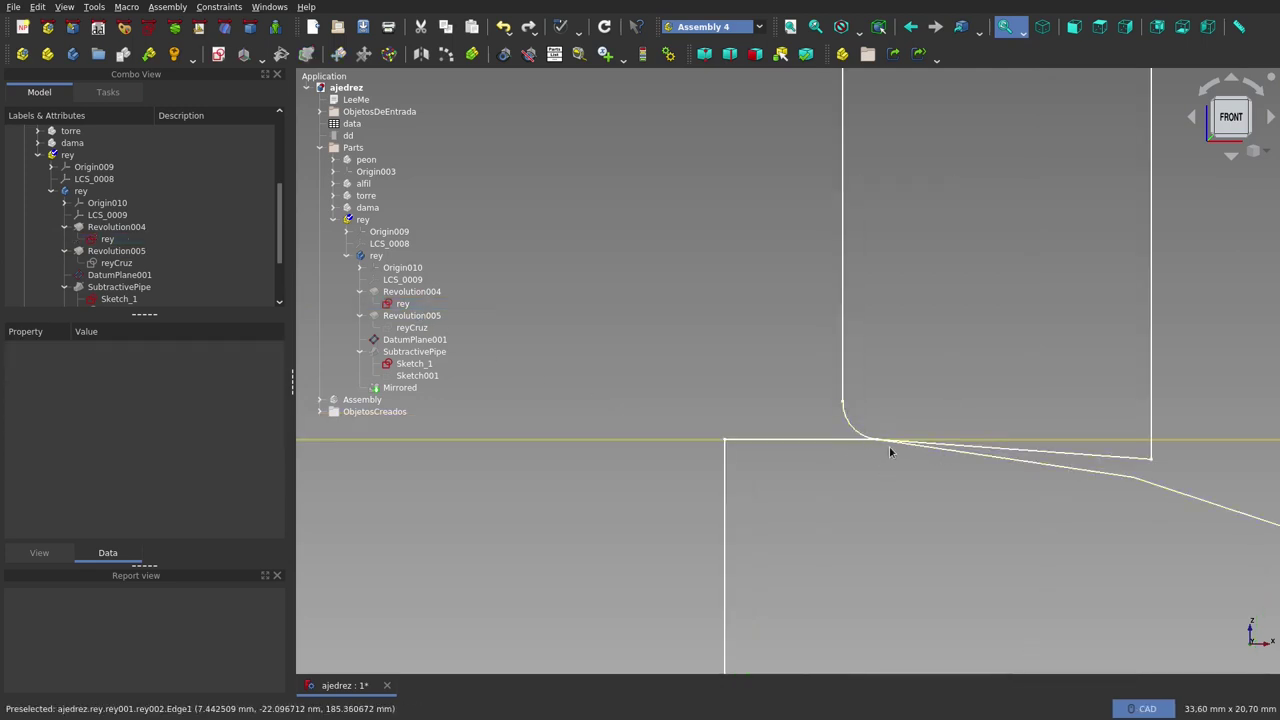
pyautogui.scroll(-3, 891, 449)
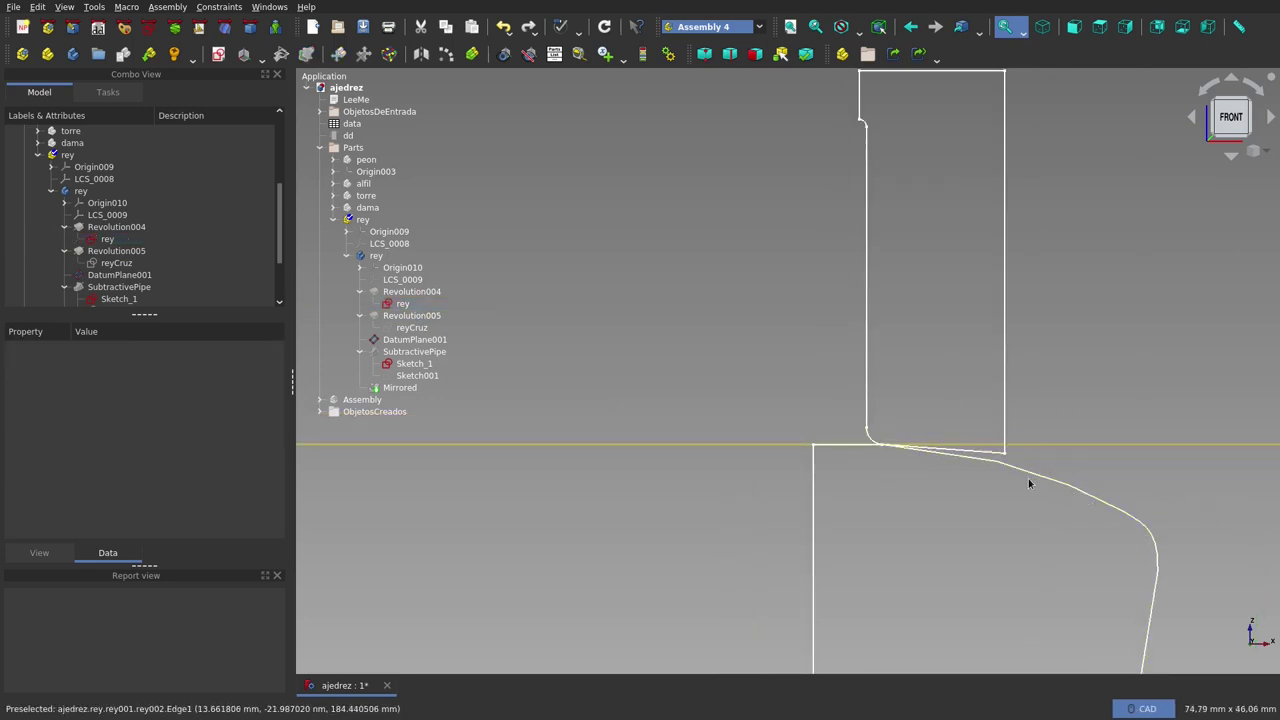
pyautogui.click(872, 440)
pyautogui.scroll(-2, 858, 266)
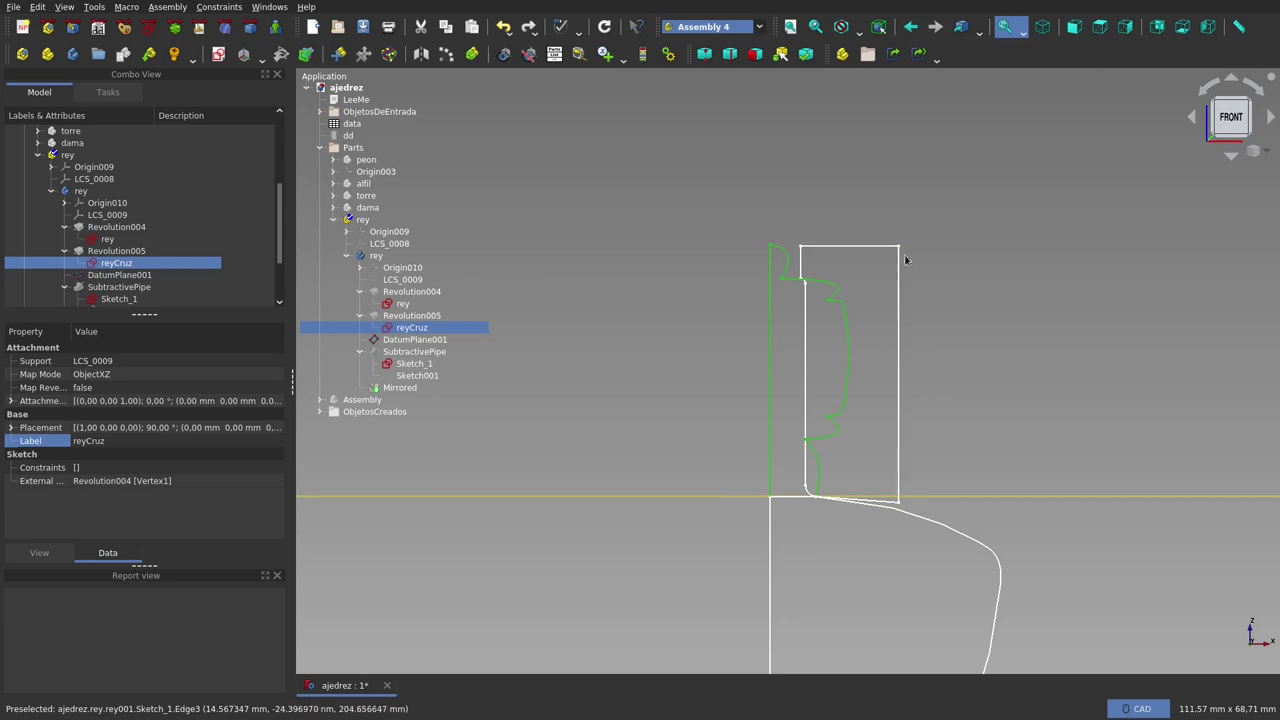
# - Highlight Sketch_1, Sketch001 and DatumPlane001, then hide Revolution005 again
pyautogui.click(893, 248)
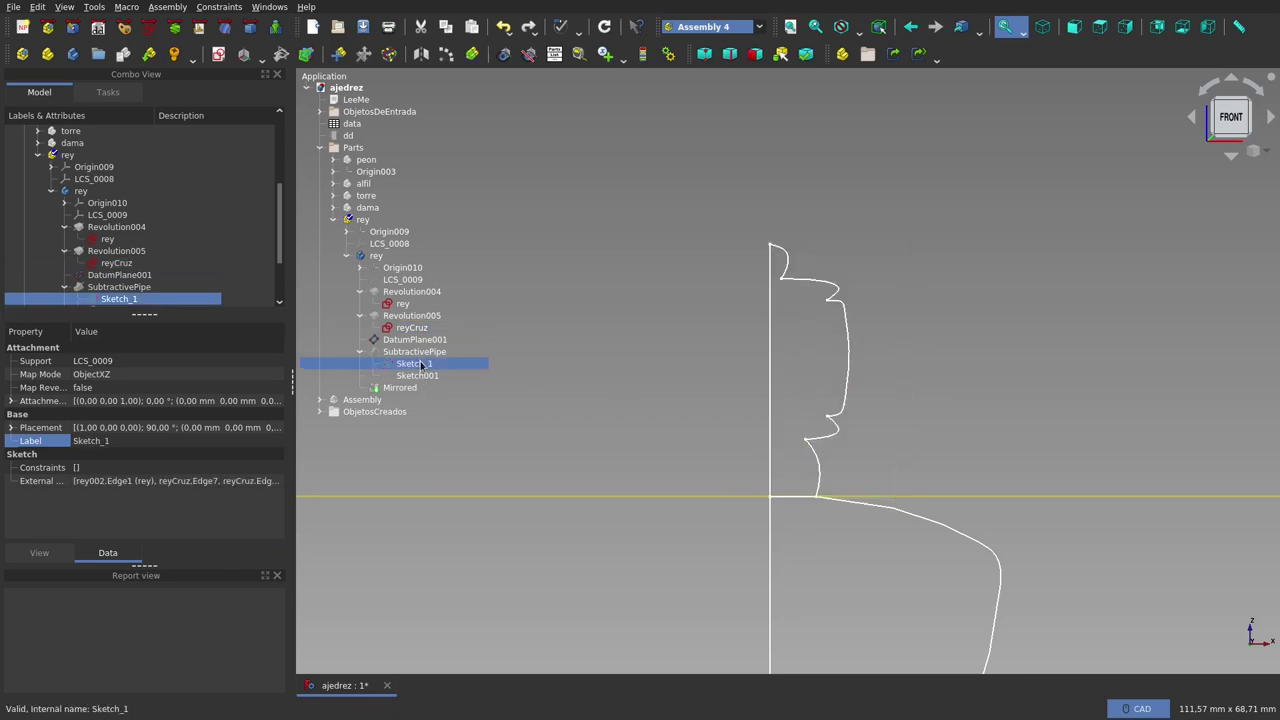
pyautogui.click(629, 370)
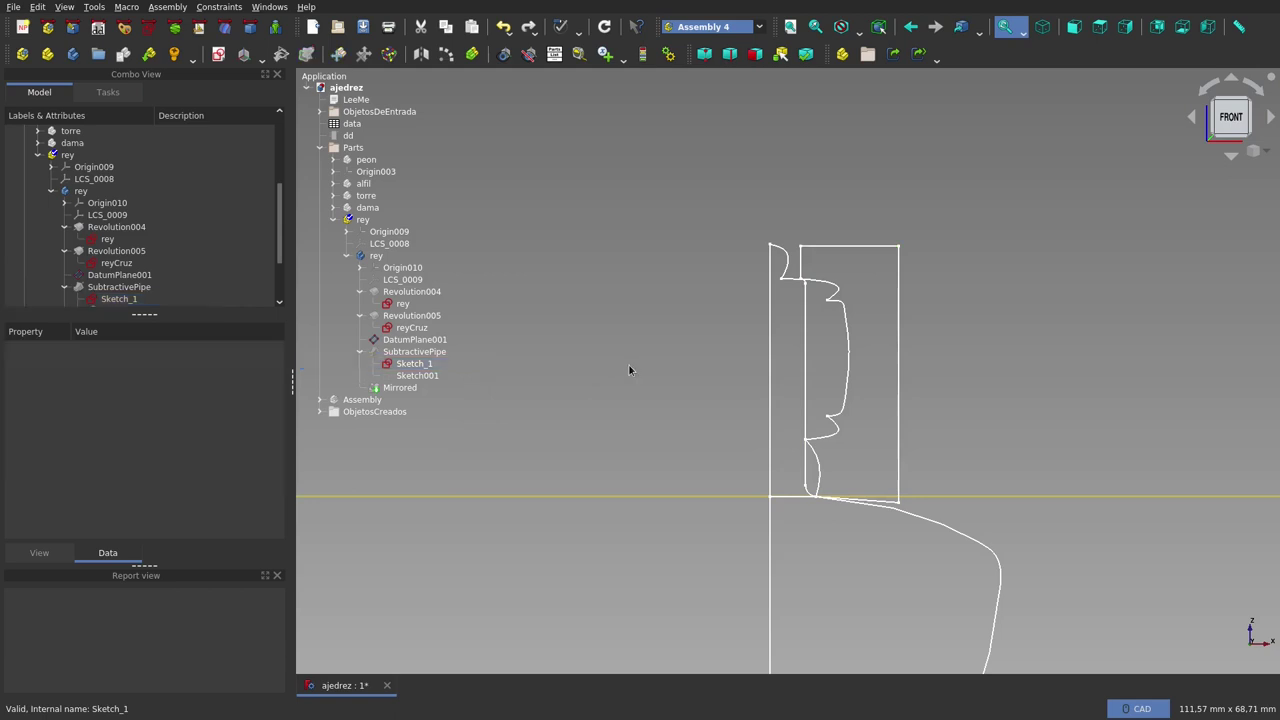
pyautogui.click(419, 366)
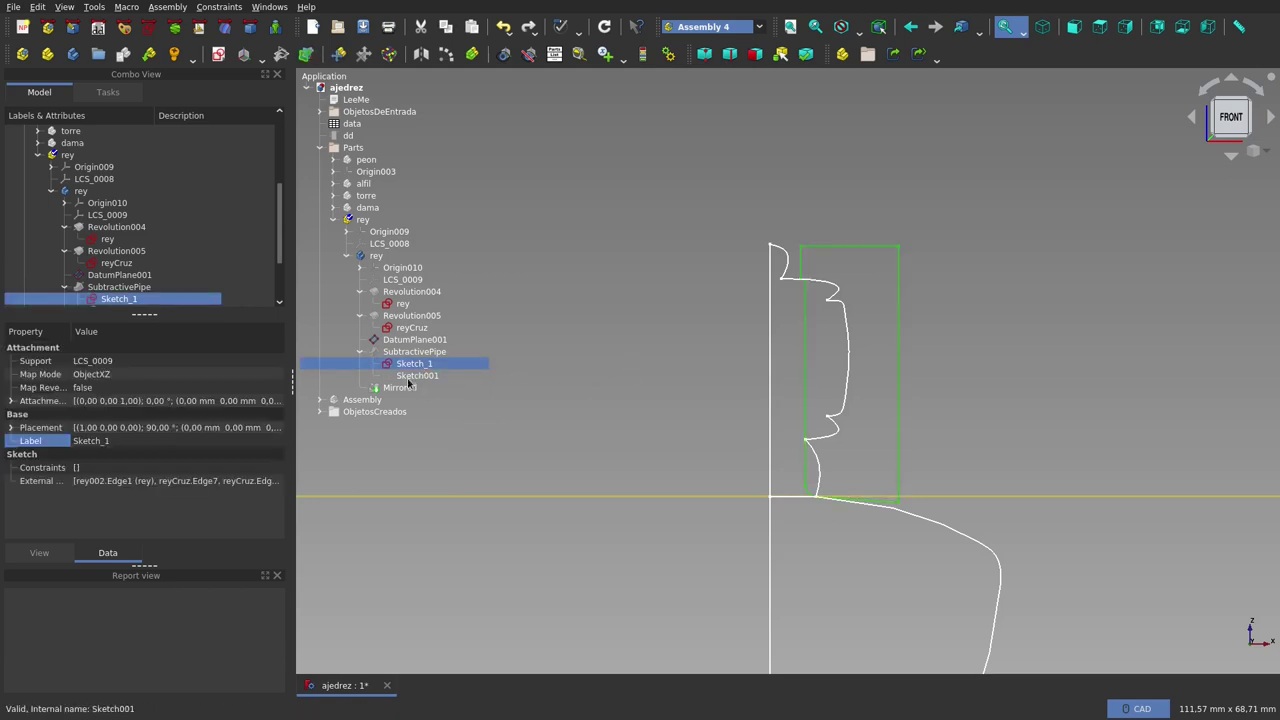
pyautogui.click(412, 377)
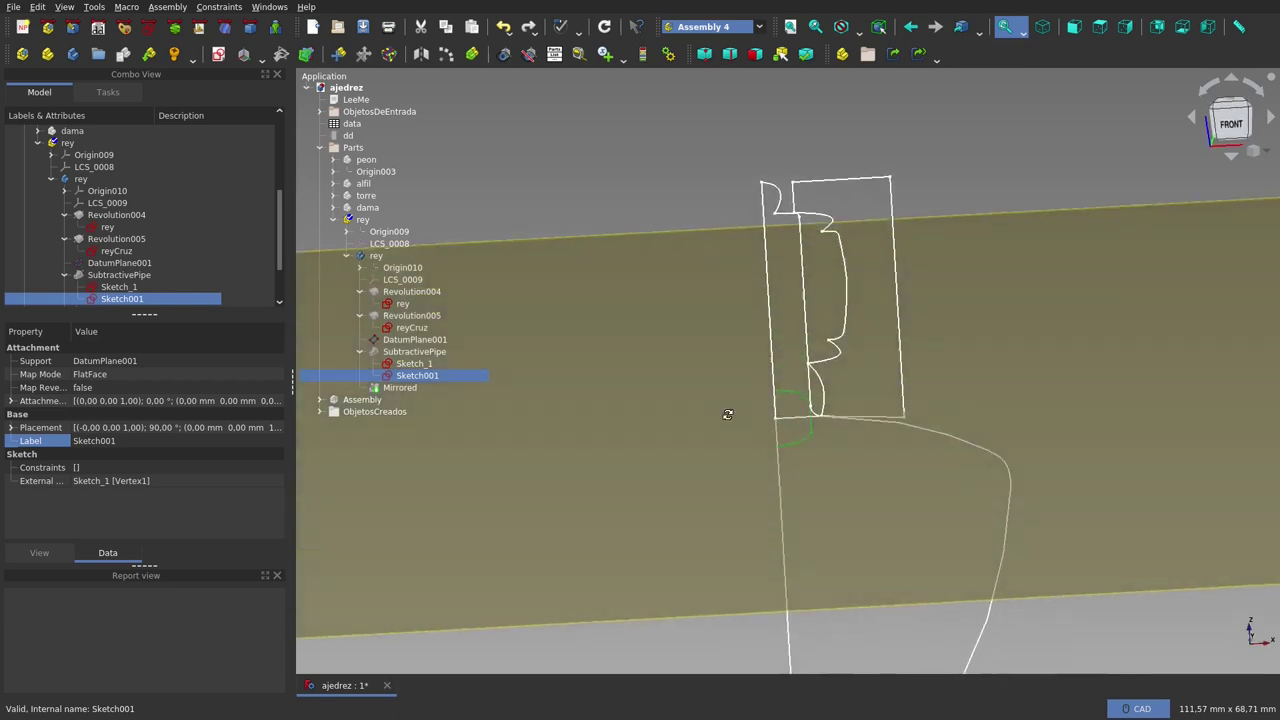
pyautogui.moveTo(724, 371); pyautogui.dragTo(689, 426, button='middle')
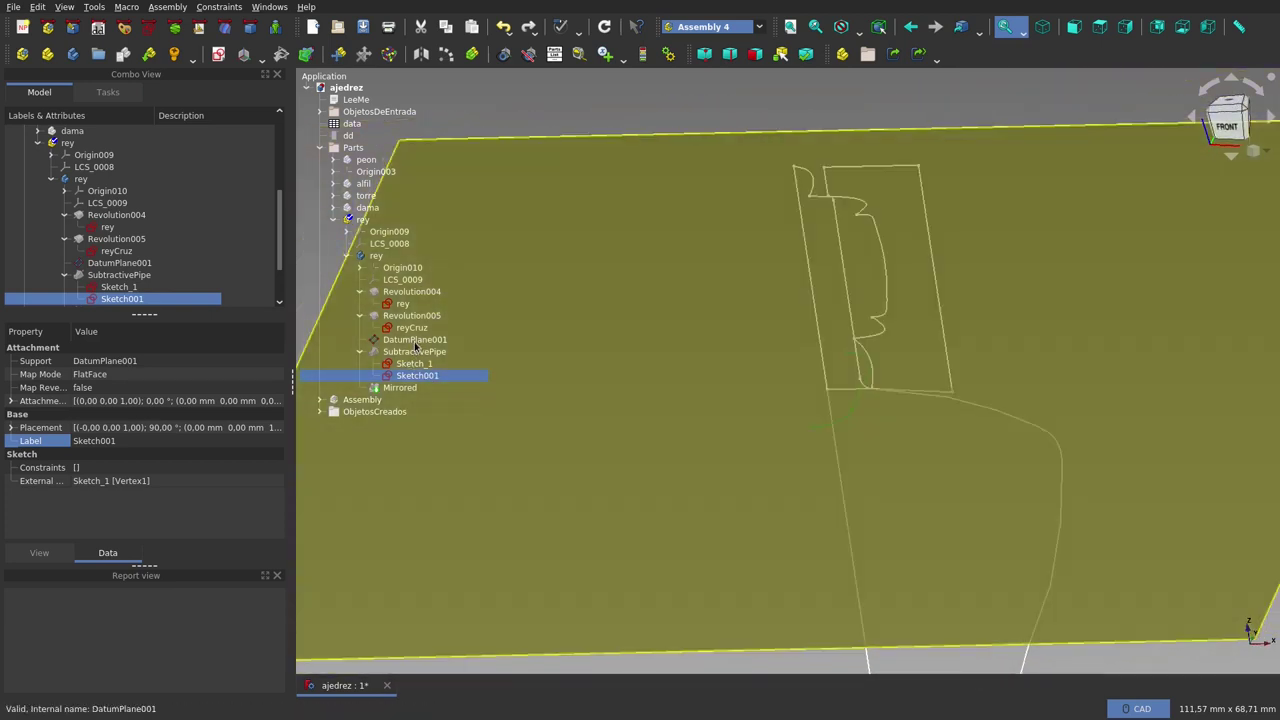
pyautogui.click(415, 340)
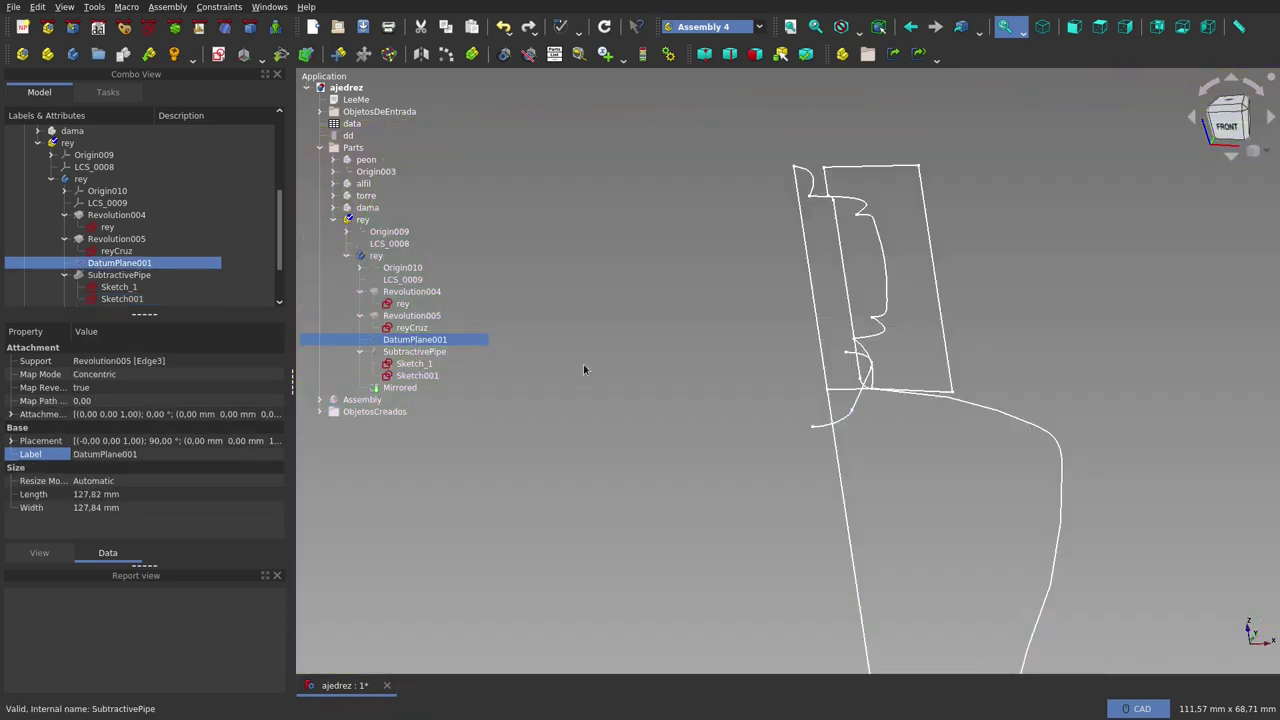
pyautogui.moveTo(1059, 468); pyautogui.dragTo(949, 497, button='middle')
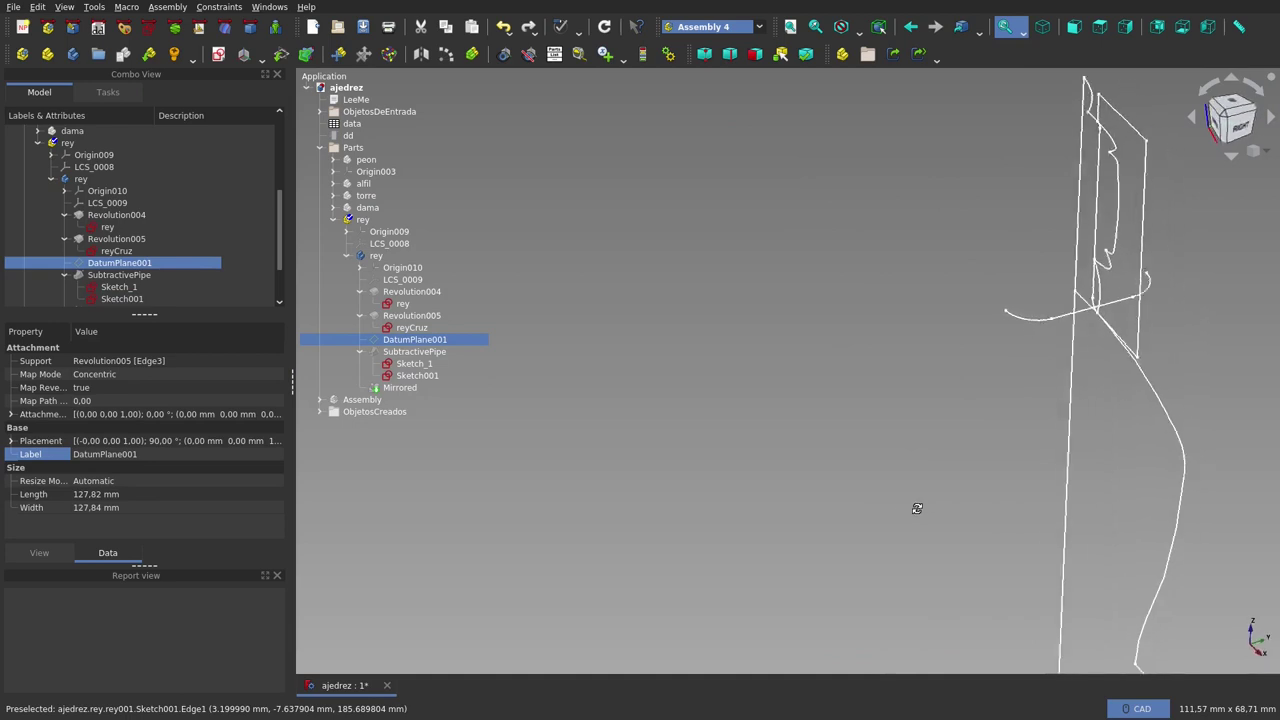
pyautogui.click(414, 316)
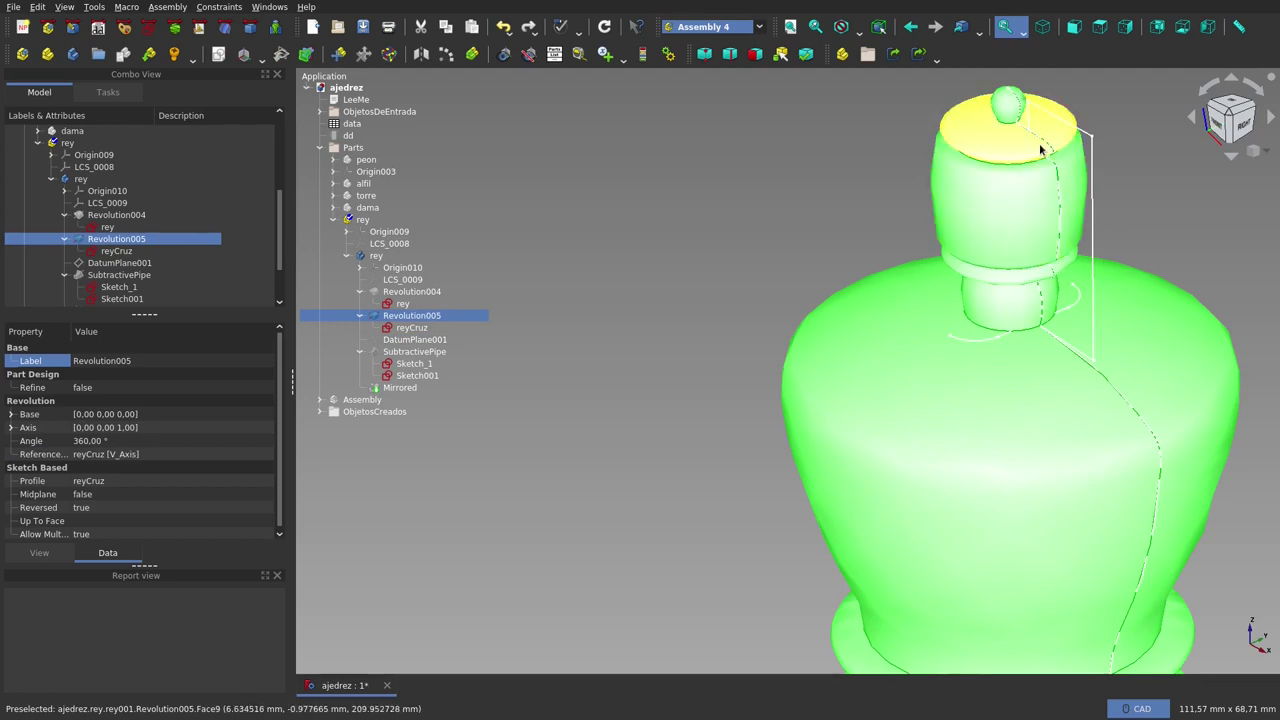
pyautogui.press('space')
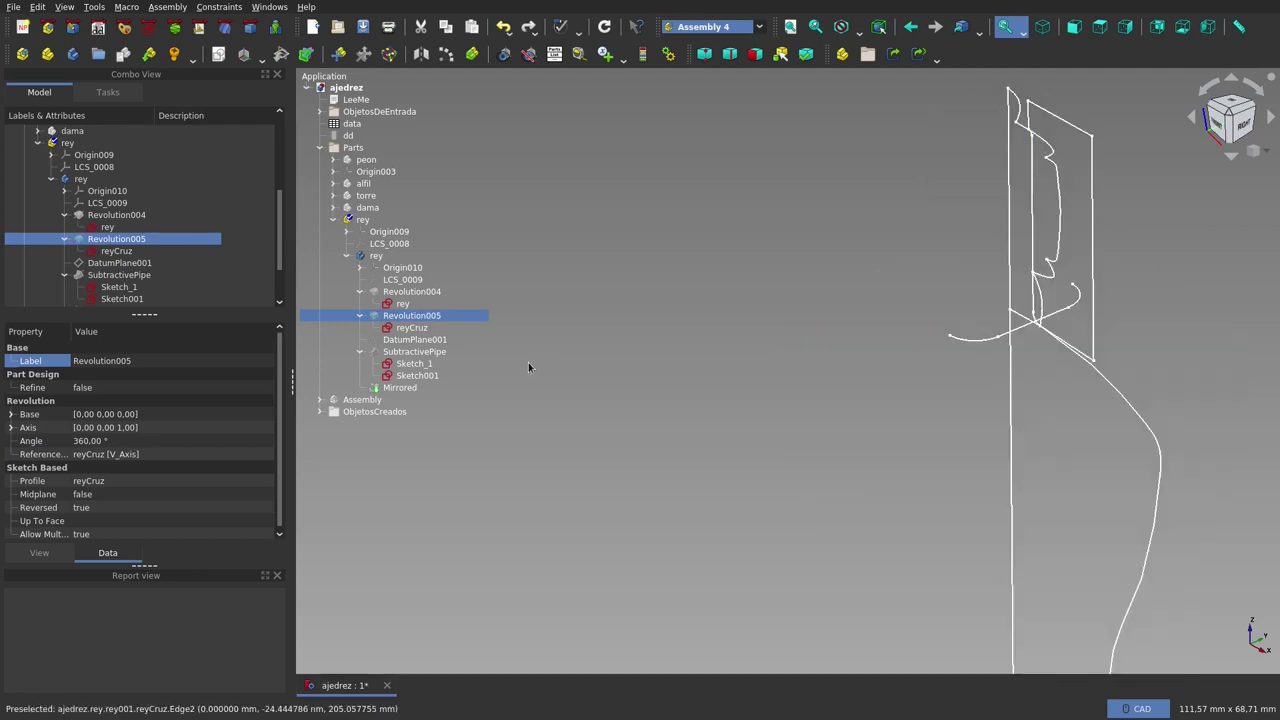
pyautogui.click(418, 365)
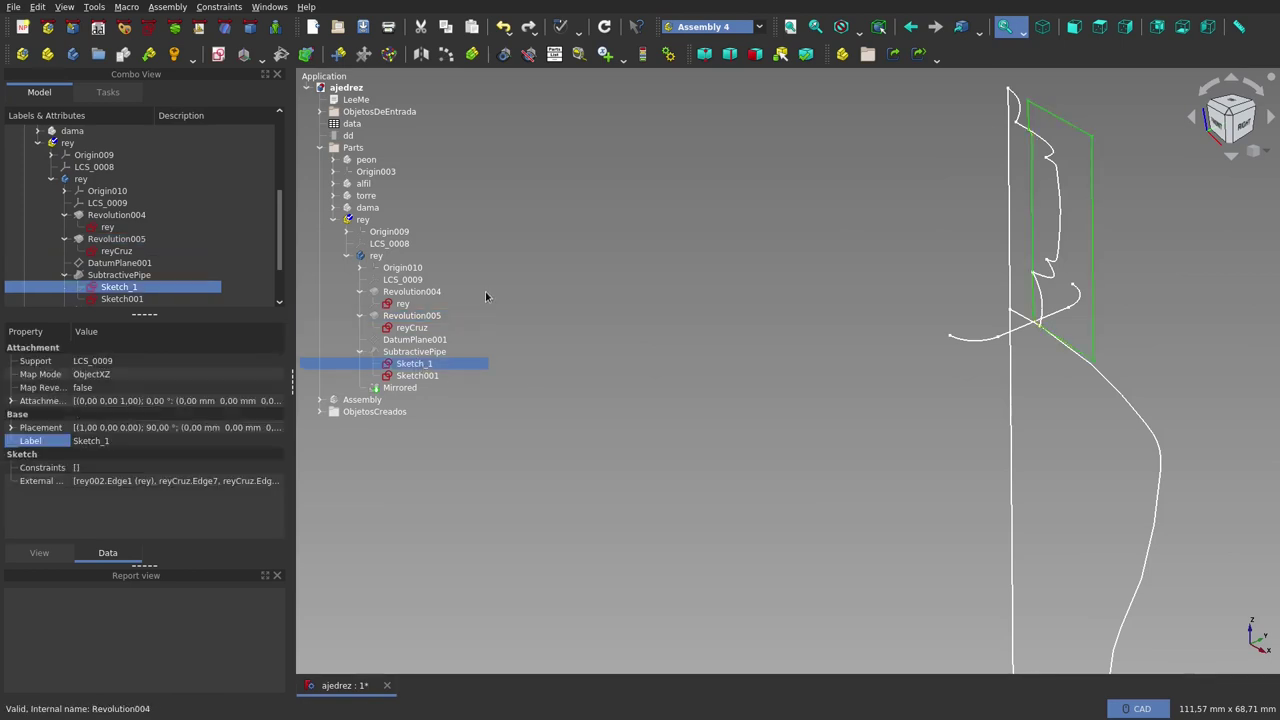
# - In Part Design, show the SubtractivePipe solid and orbit to a tilted side view
pyautogui.click(72, 30)
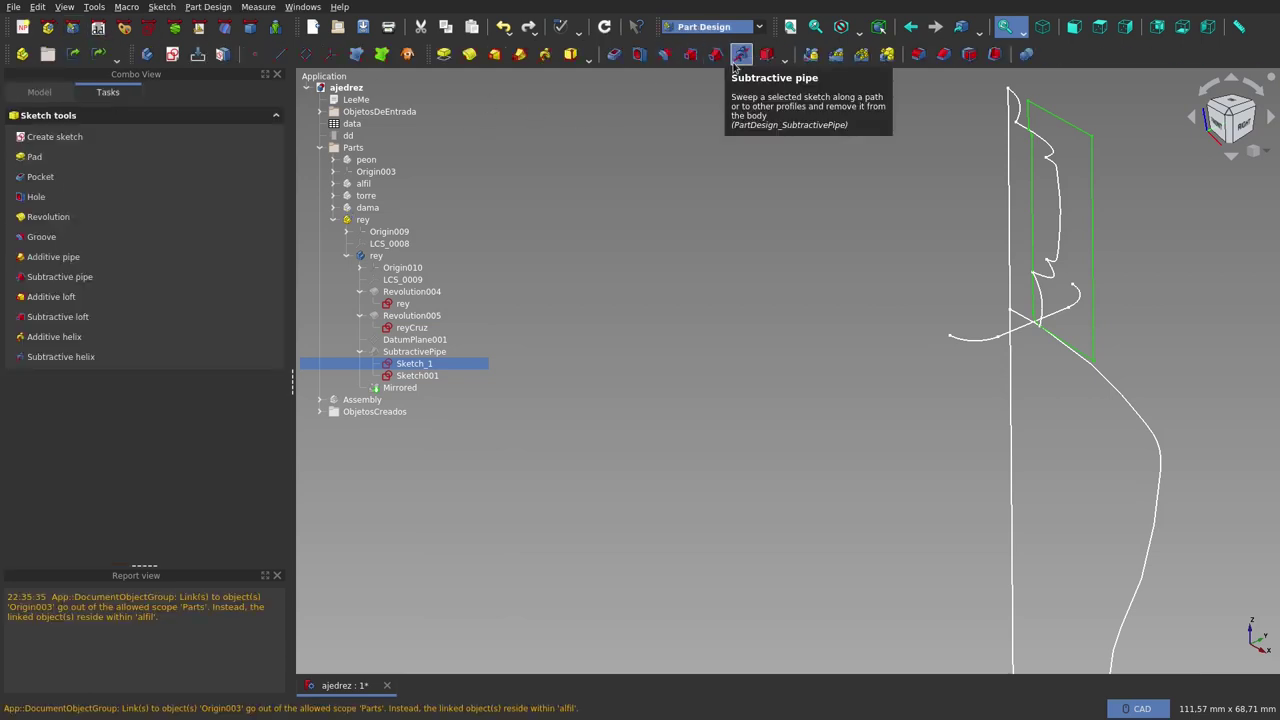
pyautogui.click(397, 353)
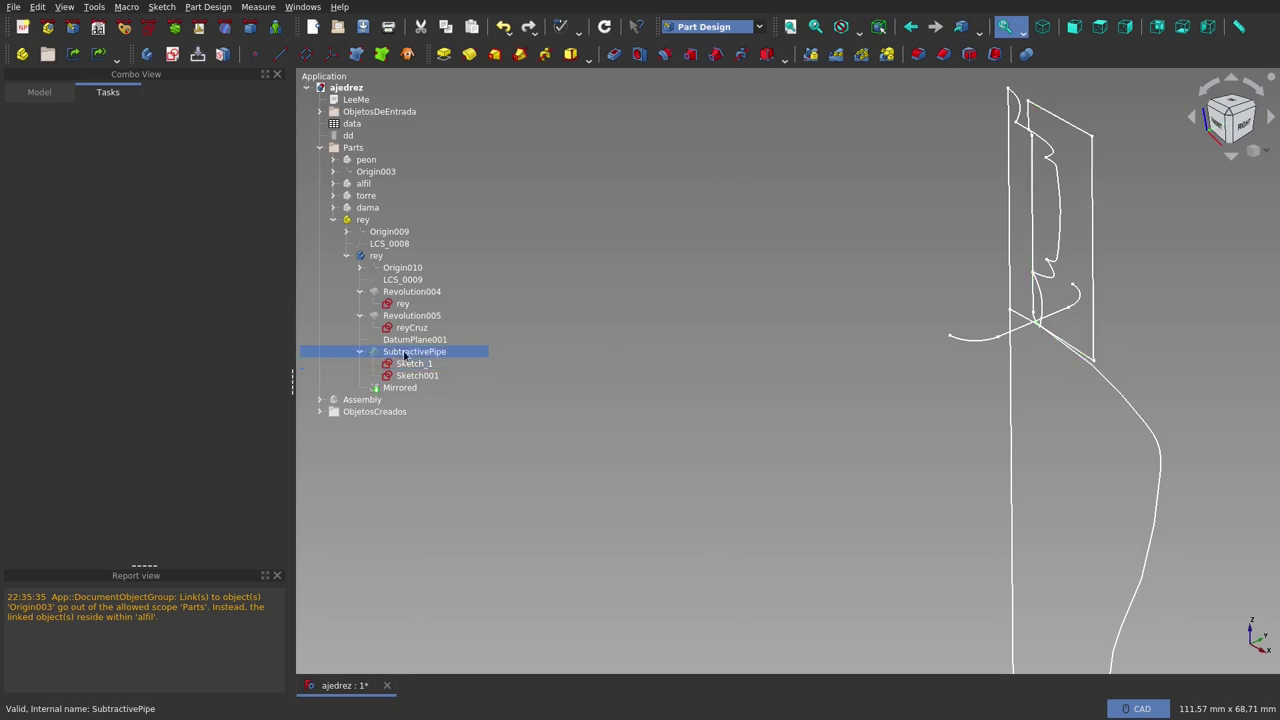
pyautogui.press('space')
pyautogui.click(552, 380)
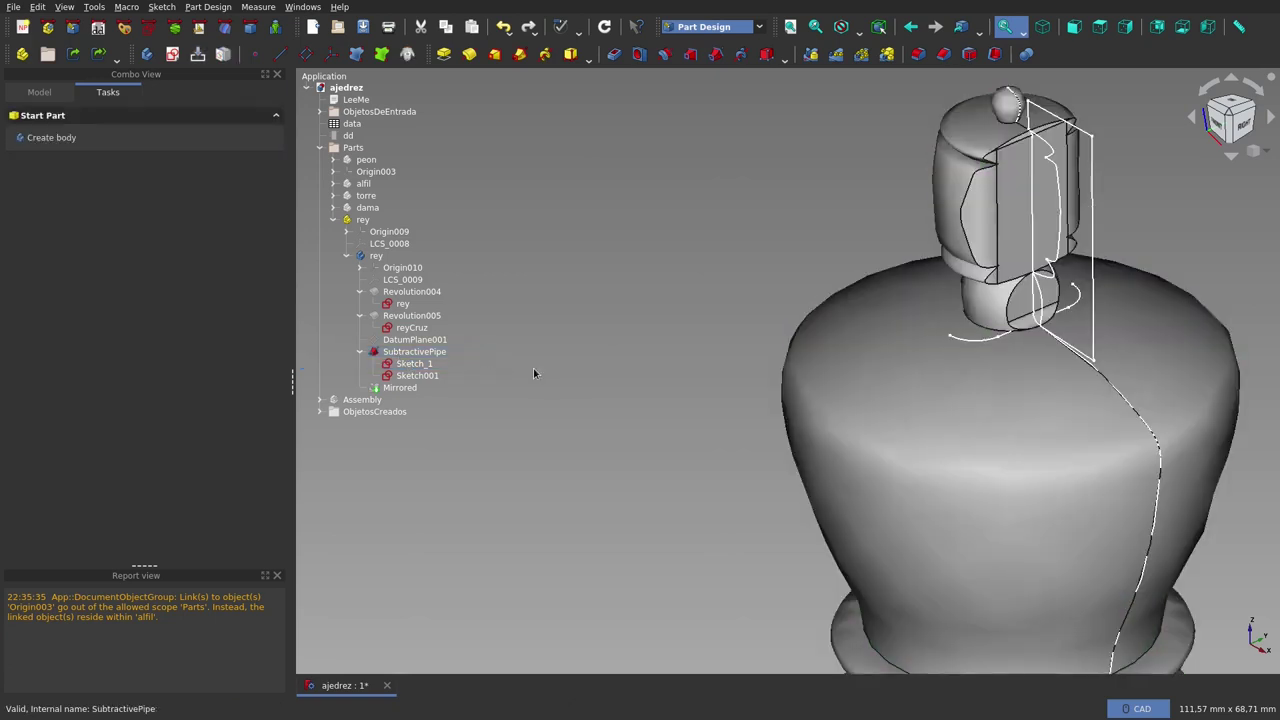
pyautogui.scroll(-4, 533, 368)
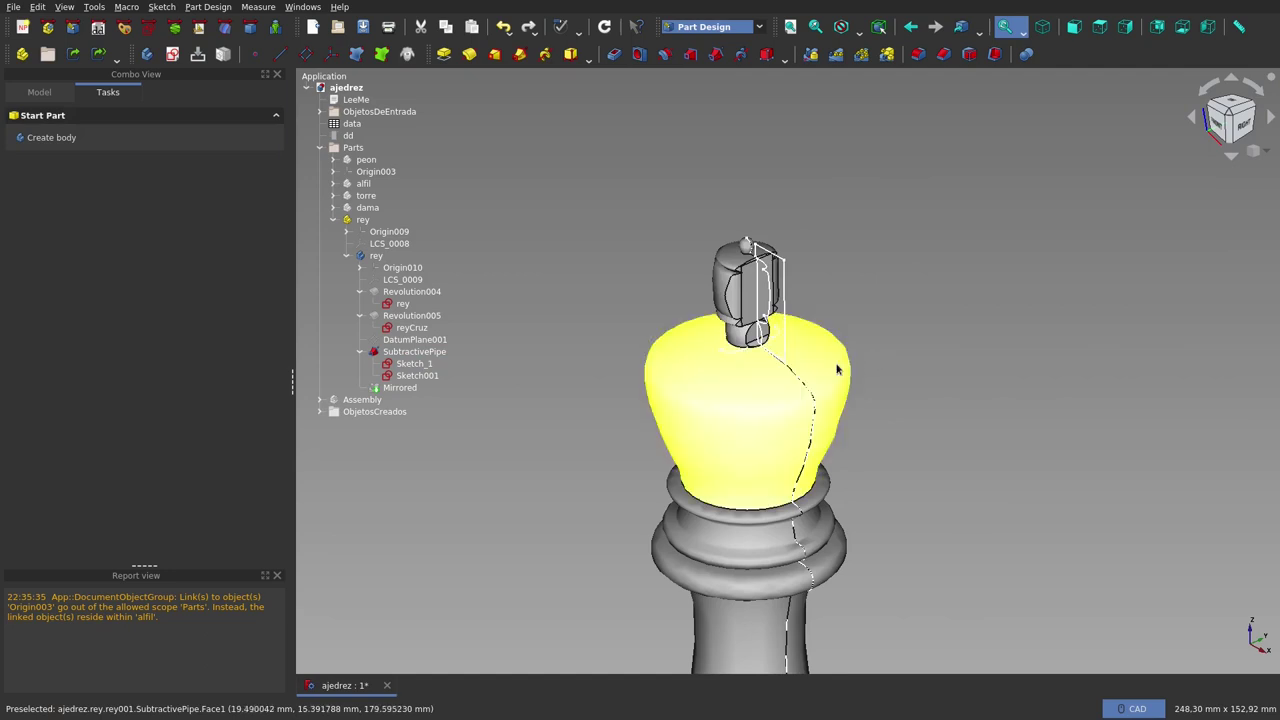
pyautogui.moveTo(831, 352); pyautogui.dragTo(760, 420, button='middle')
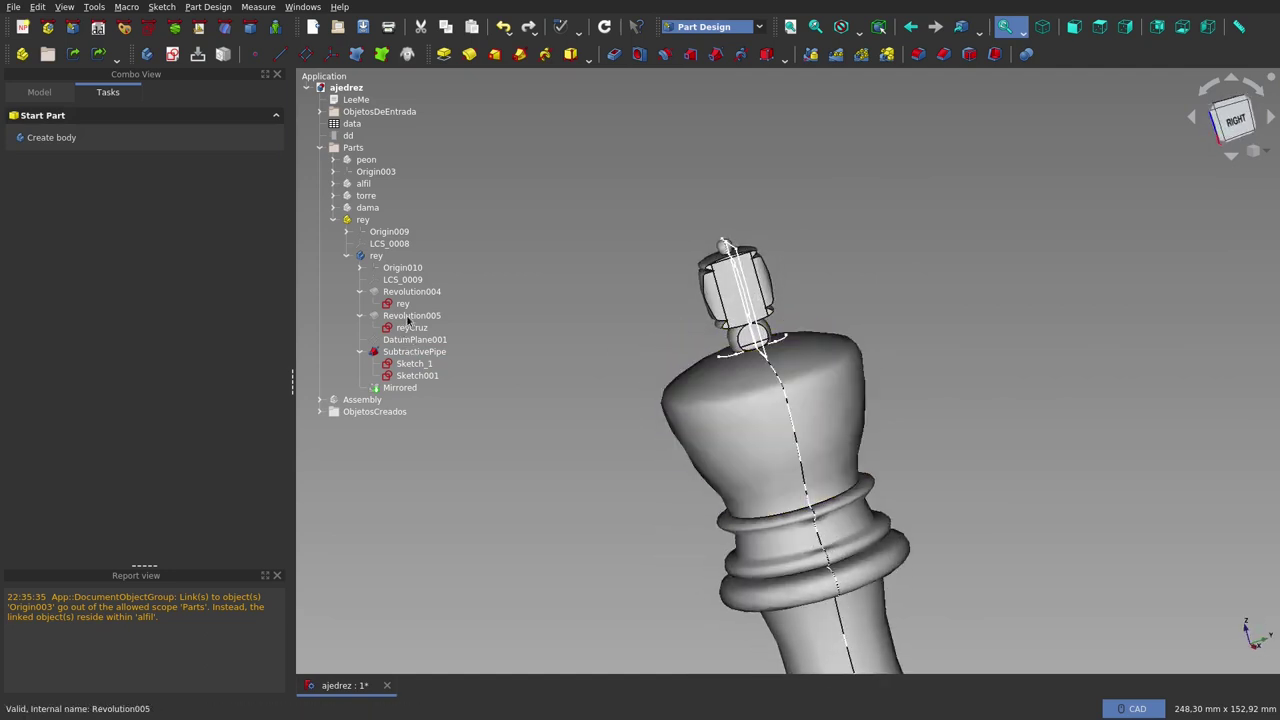
# - Select the rey, reyCruz, Sketch_1 and Sketch001 sketches, then zoom around the crown
pyautogui.click(405, 306)
pyautogui.click(409, 331)
pyautogui.click(416, 364)
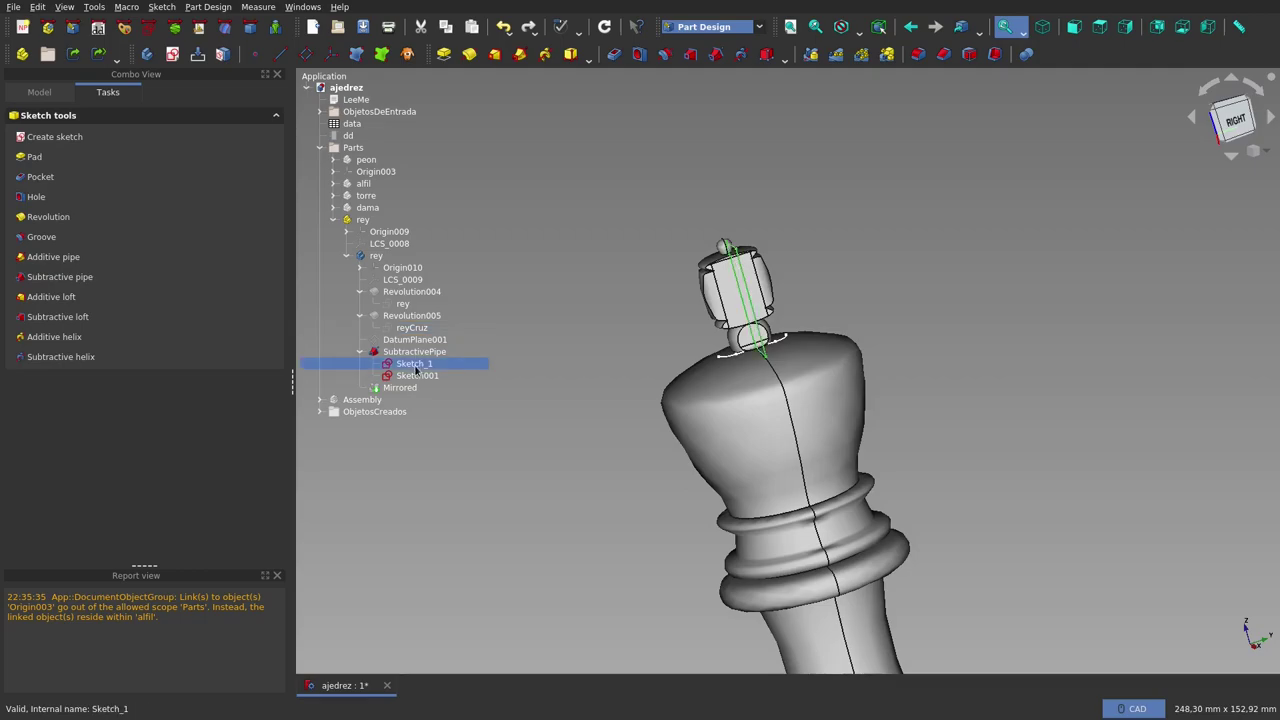
pyautogui.click(414, 378)
pyautogui.scroll(1, 650, 355)
pyautogui.scroll(3, 654, 334)
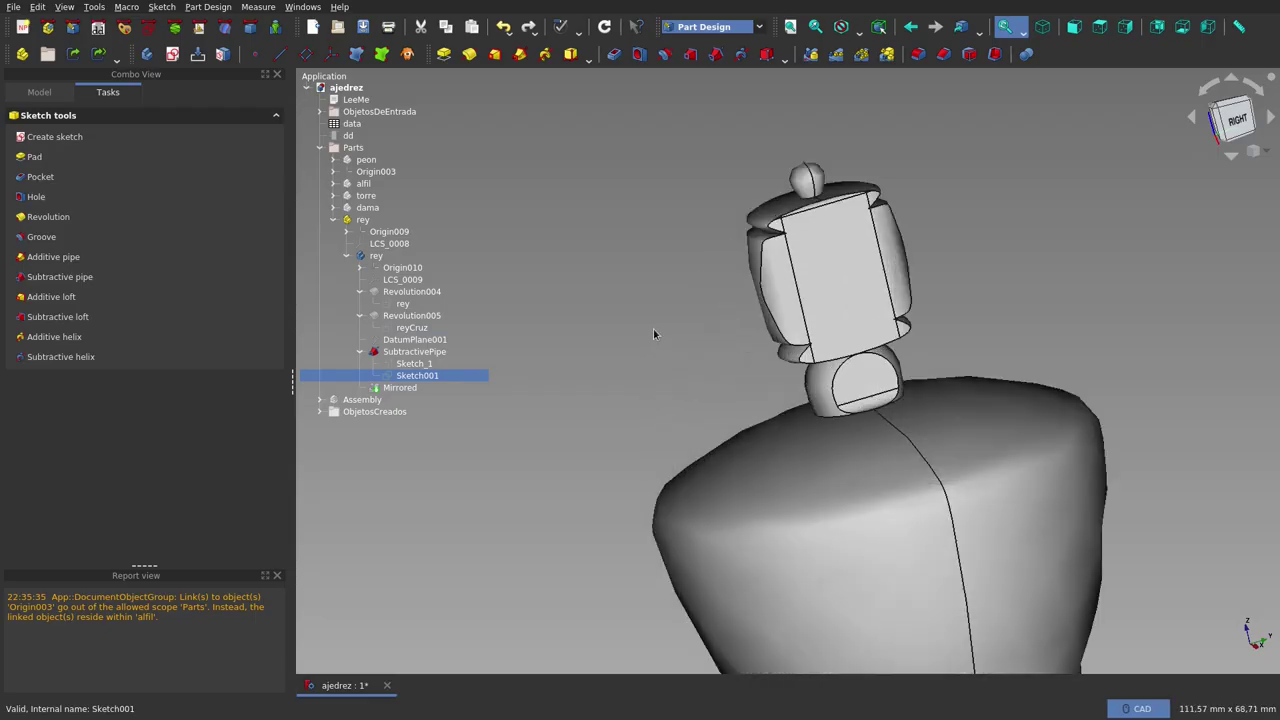
pyautogui.moveTo(757, 349)
pyautogui.mouseDown(button='middle')
pyautogui.moveTo(732, 279)
pyautogui.moveTo(751, 367)
pyautogui.mouseUp(button='middle')
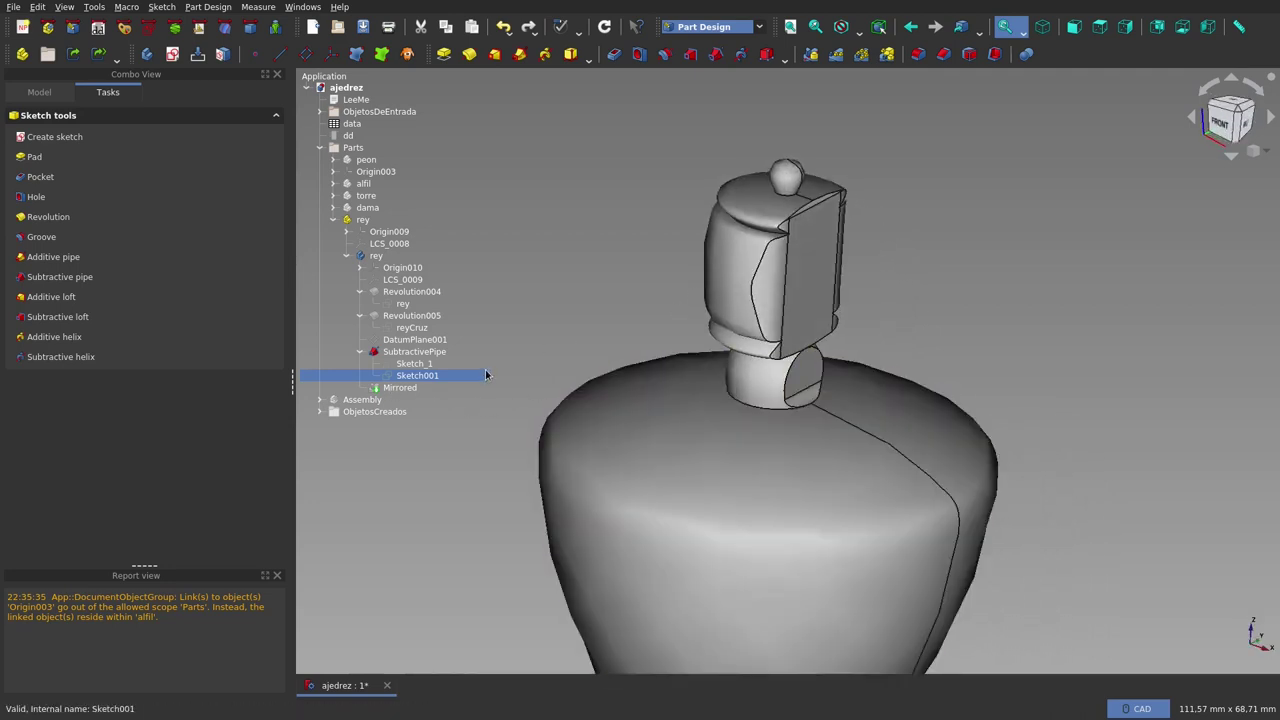
# - Select the Mirrored feature and orbit around the crown from the side
pyautogui.click(408, 390)
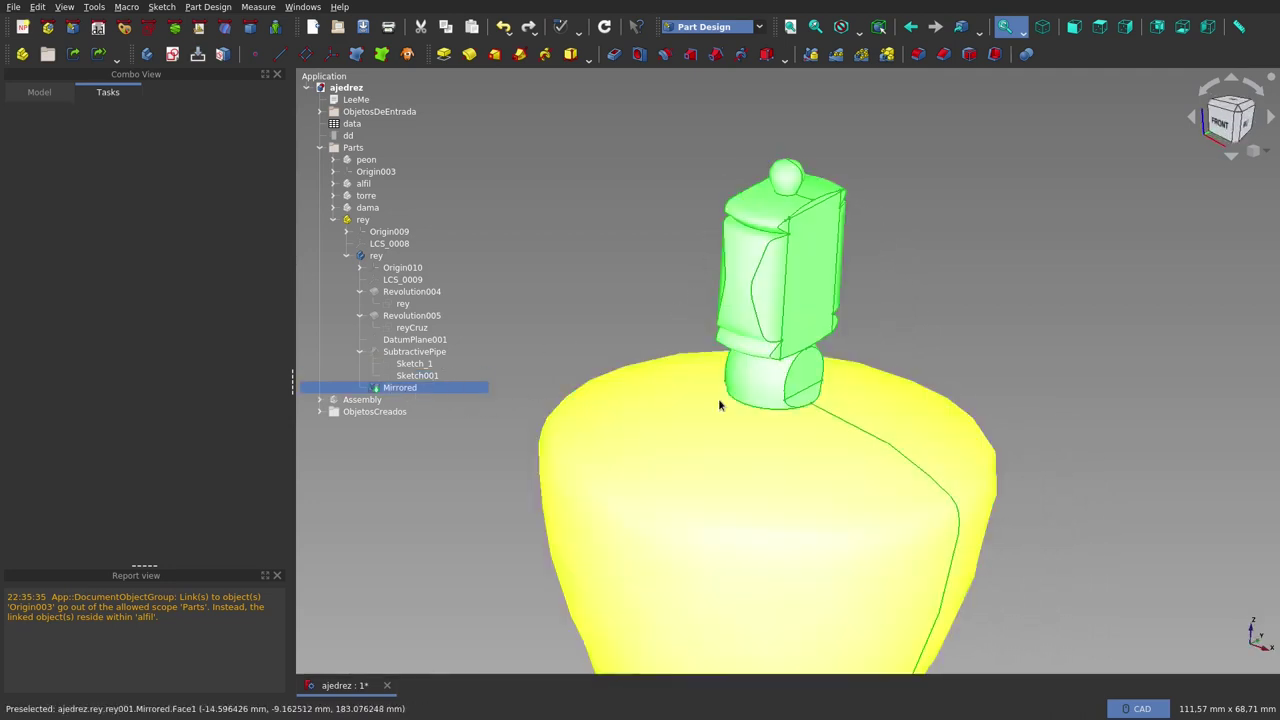
pyautogui.click(903, 316)
pyautogui.moveTo(910, 320); pyautogui.dragTo(698, 284, button='middle')
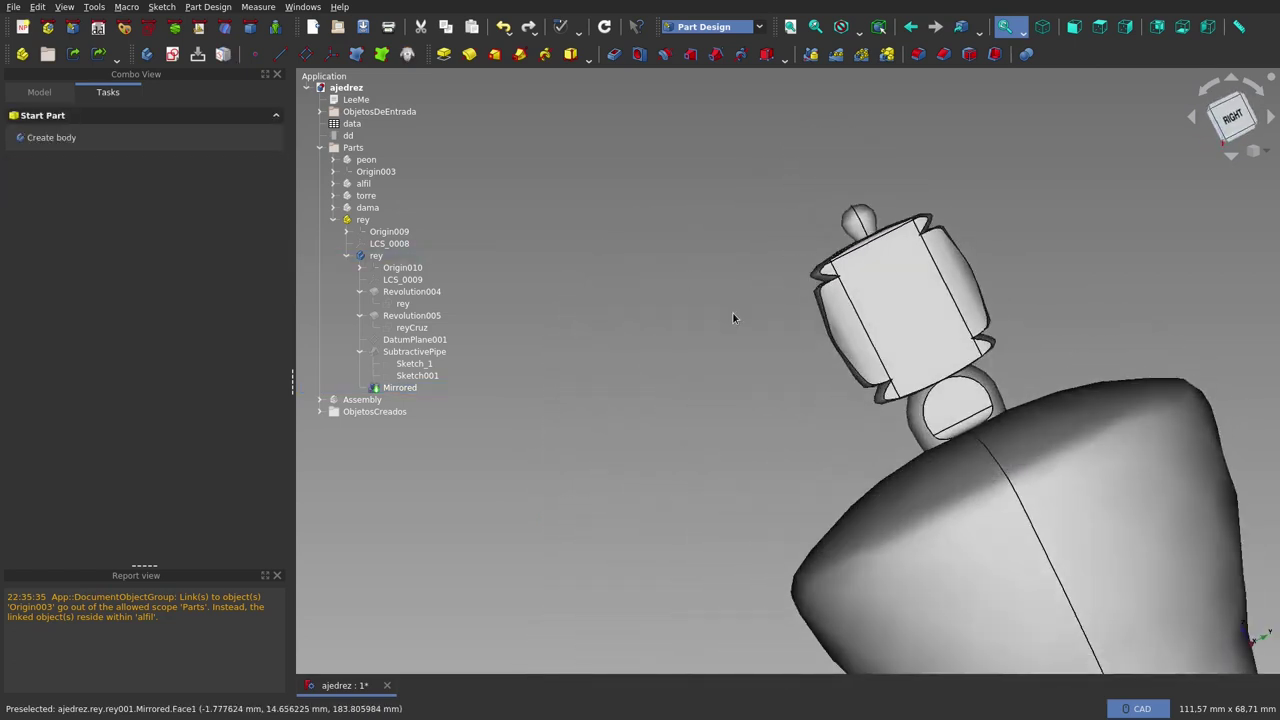
pyautogui.scroll(-5, 734, 317)
pyautogui.moveTo(747, 346)
pyautogui.mouseDown(button='middle')
pyautogui.moveTo(844, 358)
pyautogui.moveTo(697, 354)
pyautogui.mouseUp(button='middle')
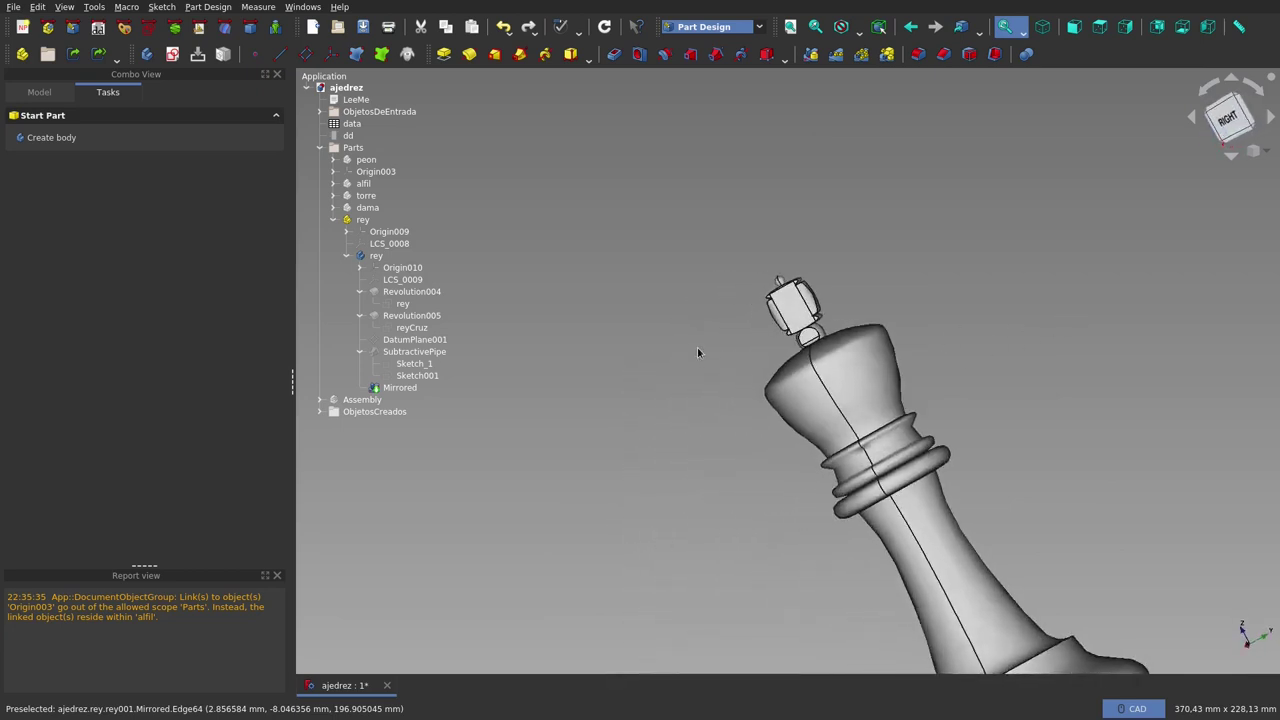
pyautogui.scroll(-5, 699, 350)
pyautogui.moveTo(713, 430); pyautogui.dragTo(689, 417, button='middle')
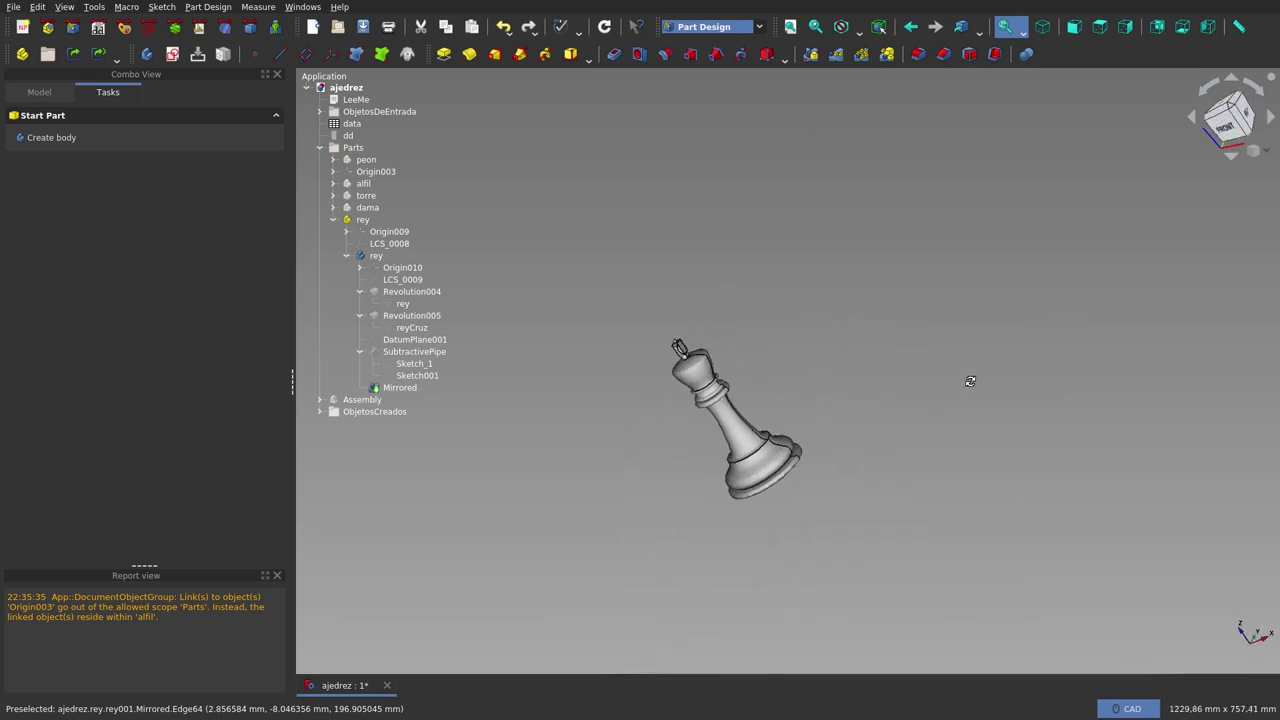
pyautogui.scroll(1, 657, 386)
pyautogui.scroll(4, 656, 386)
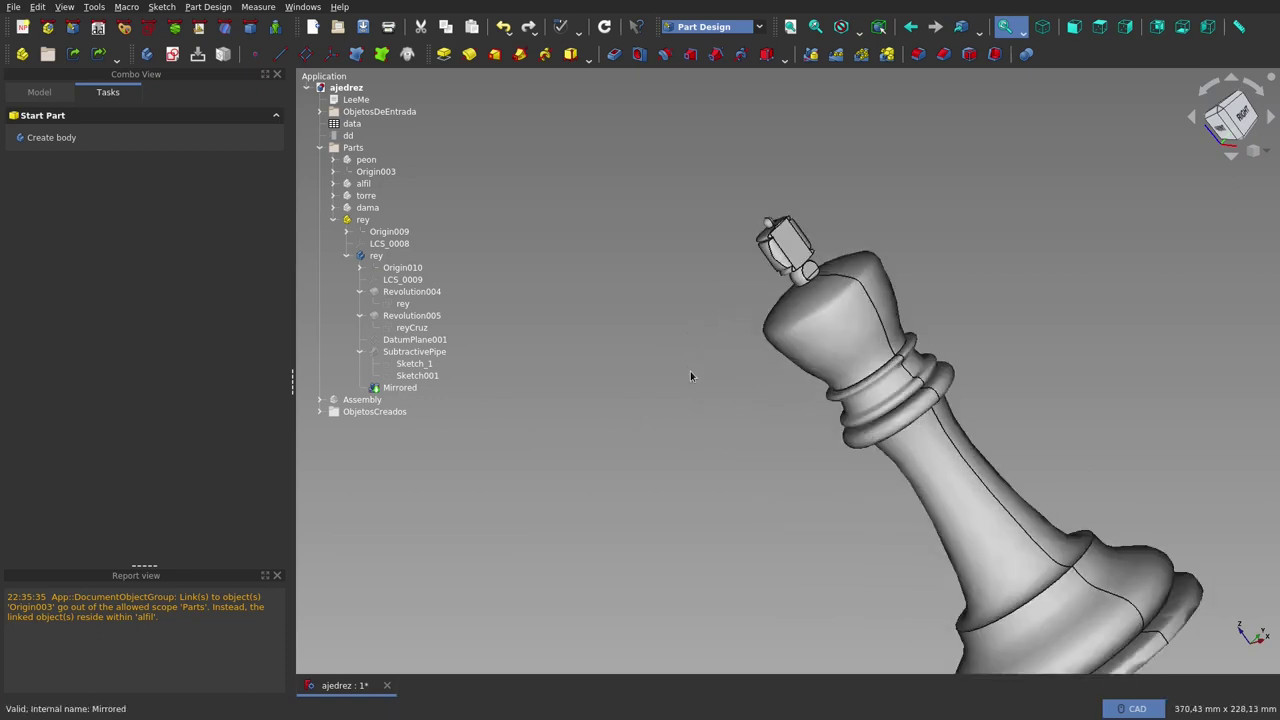
# - View the crown from the right, then hide the rey king body
pyautogui.moveTo(690, 376); pyautogui.dragTo(843, 371, button='middle')
pyautogui.scroll(2, 842, 248)
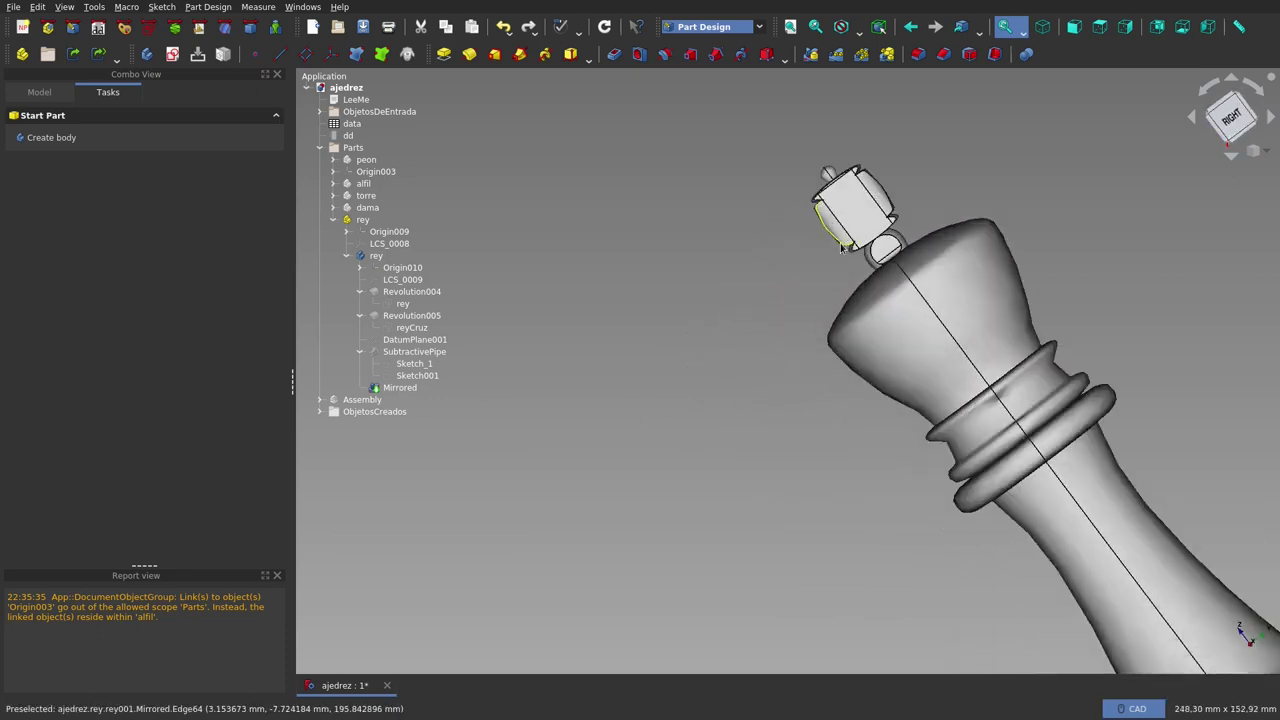
pyautogui.scroll(1, 843, 248)
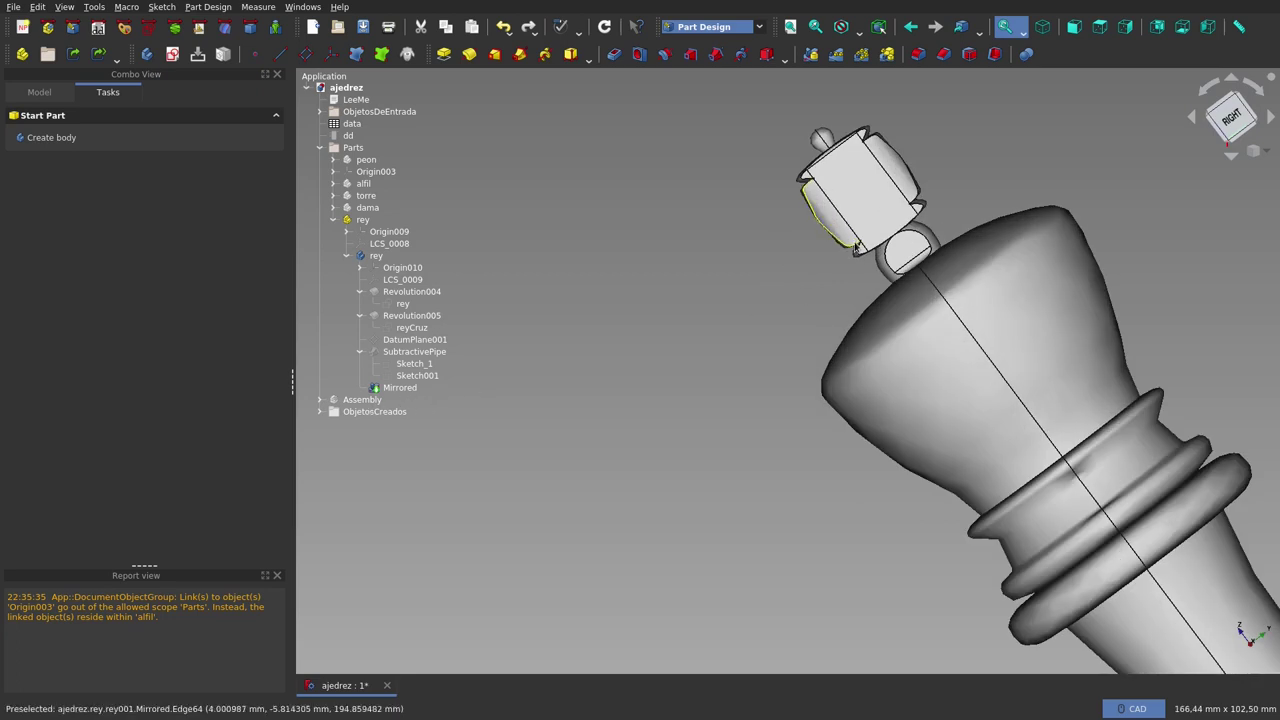
pyautogui.scroll(-3, 730, 315)
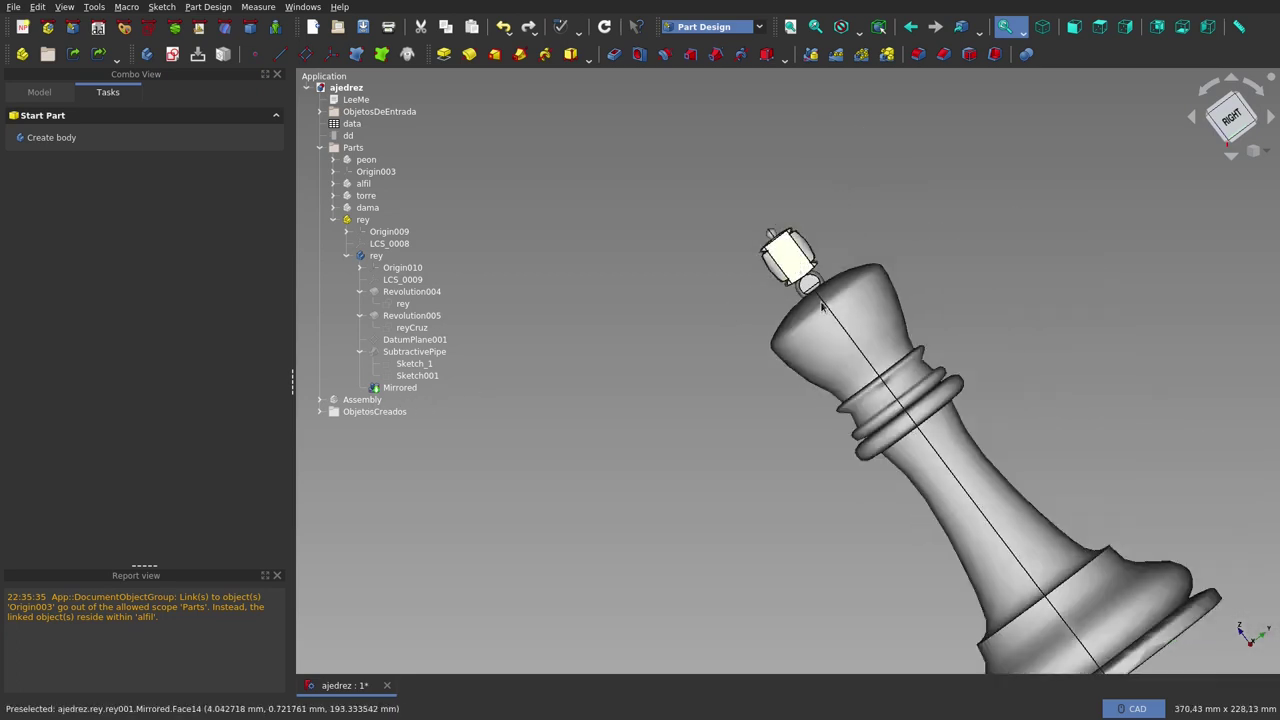
pyautogui.moveTo(799, 259); pyautogui.dragTo(997, 284, button='middle')
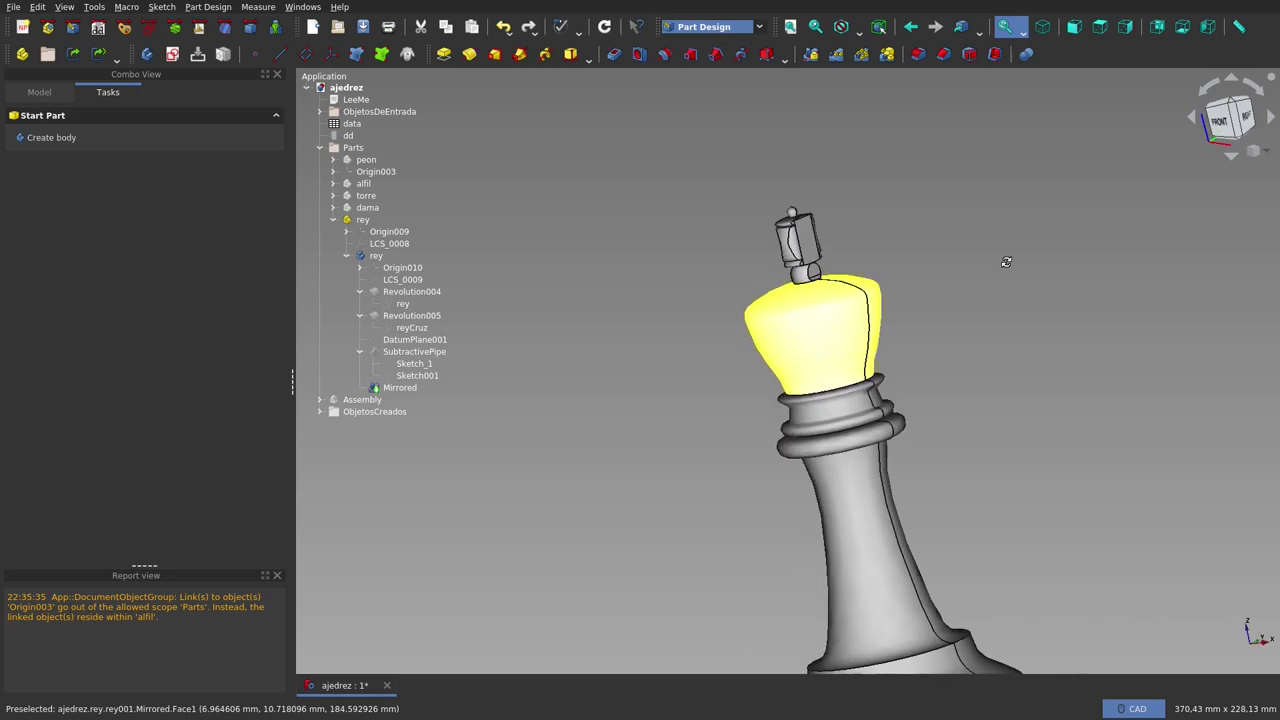
pyautogui.click(362, 219)
pyautogui.press('space')
# - Show the ObjetosCreados solid king and orbit around it
pyautogui.click(370, 411)
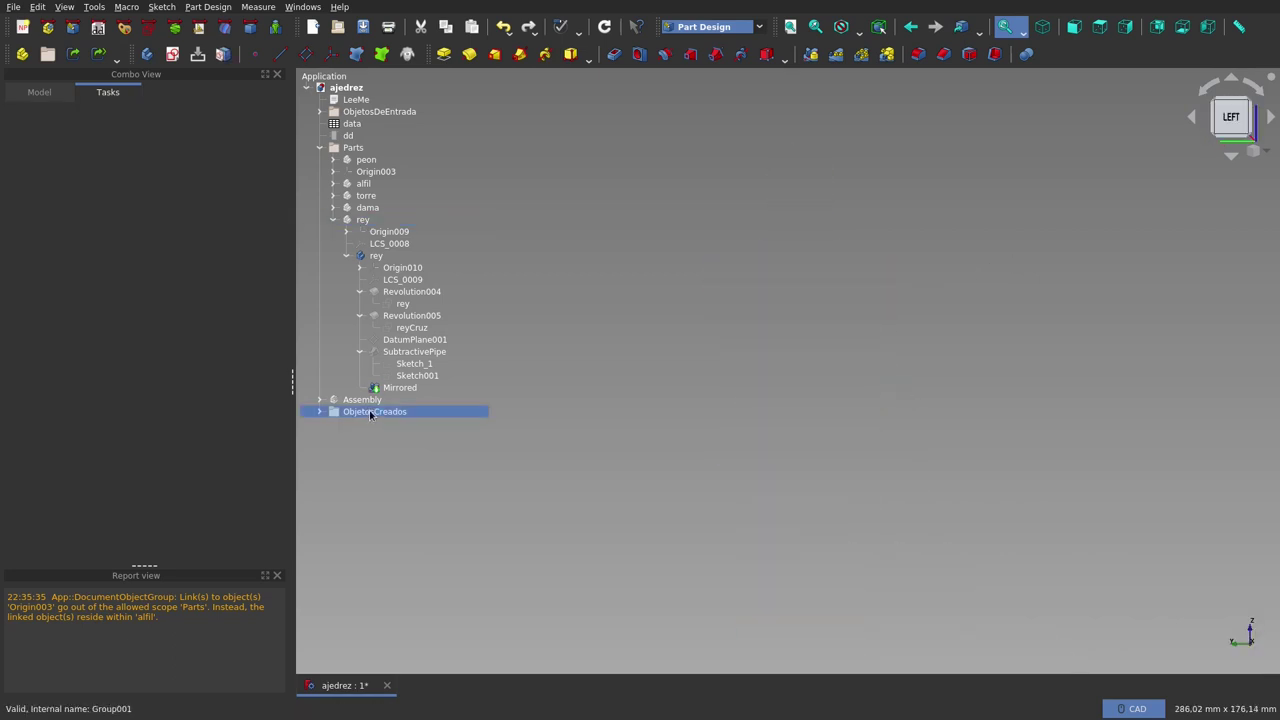
pyautogui.press('space')
pyautogui.click(627, 365)
pyautogui.scroll(-3, 706, 286)
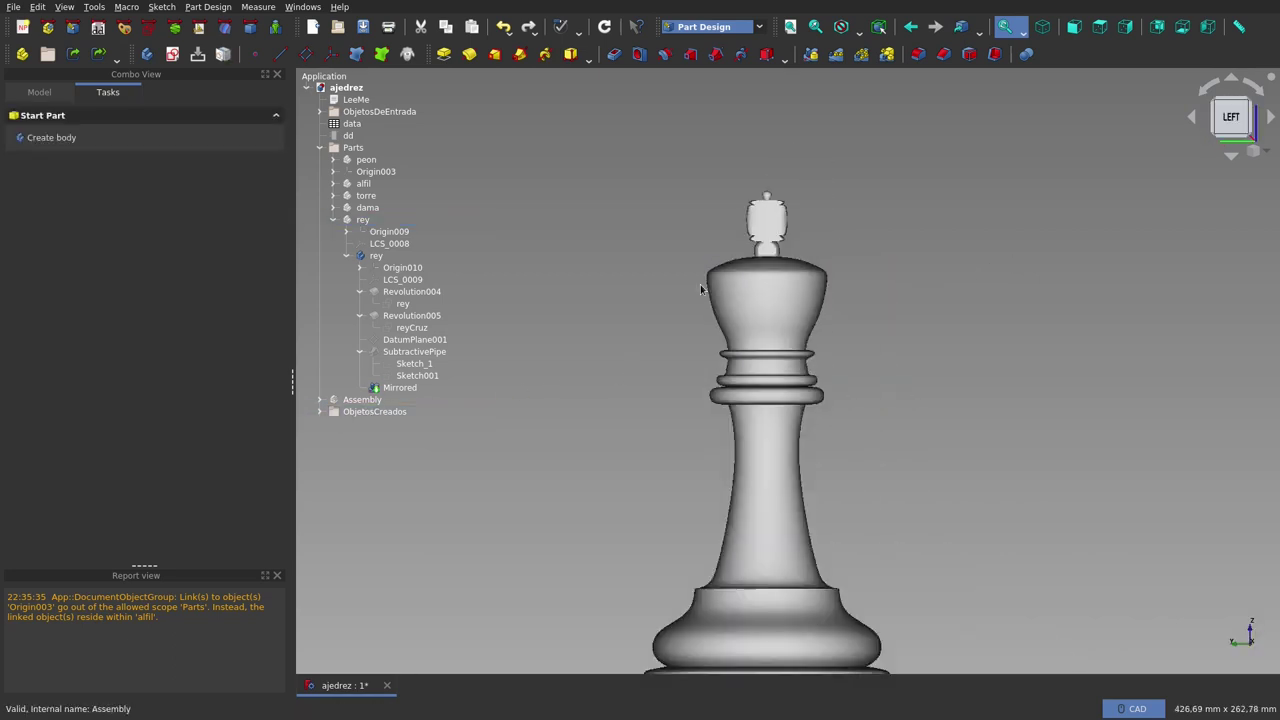
pyautogui.scroll(-1, 730, 330)
pyautogui.moveTo(744, 363); pyautogui.dragTo(654, 388, button='middle')
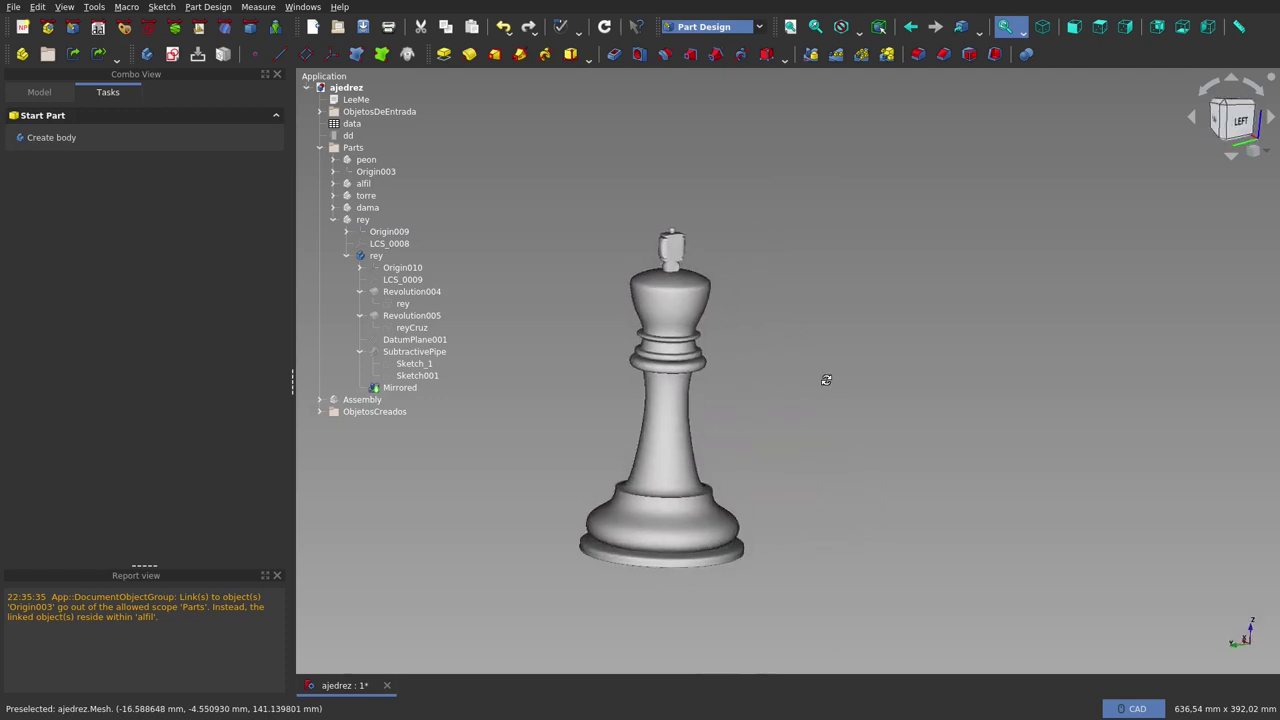
pyautogui.moveTo(635, 406)
pyautogui.mouseDown(button='middle')
pyautogui.moveTo(646, 399)
pyautogui.moveTo(589, 327)
pyautogui.mouseUp(button='middle')
pyautogui.scroll(3, 647, 399)
pyautogui.scroll(-2, 687, 365)
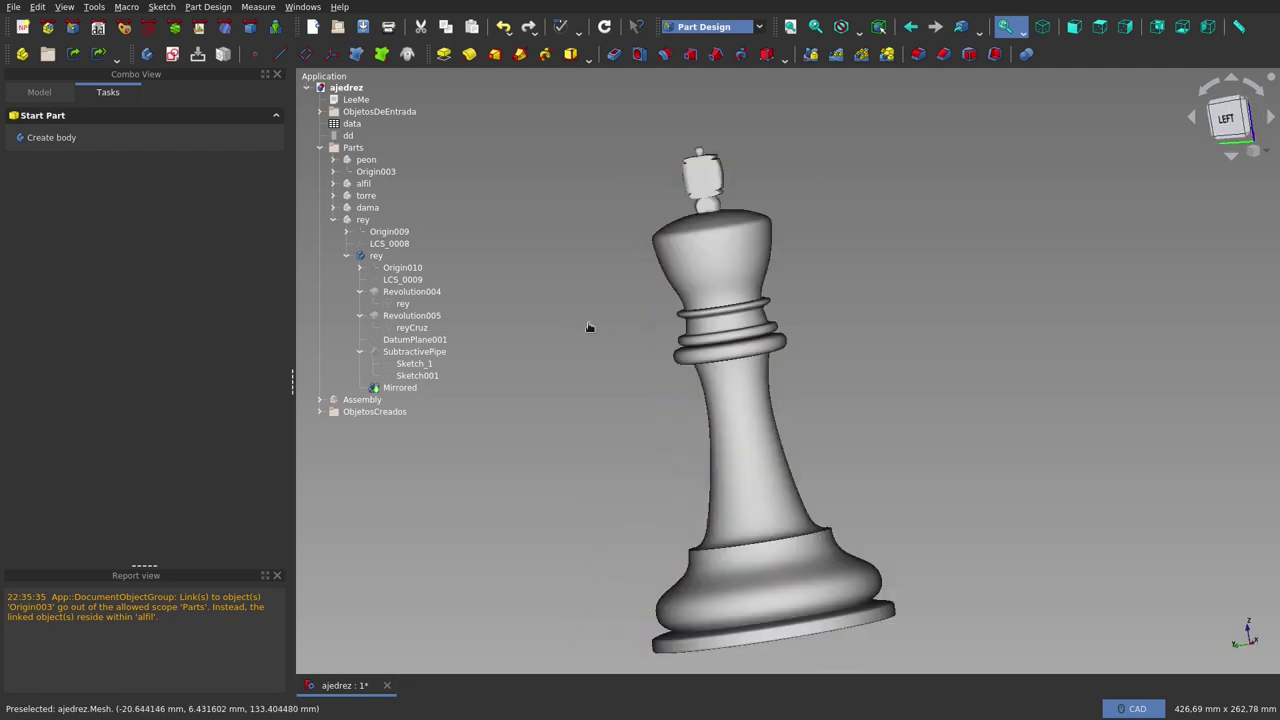
# - Inspect the king's base from below, then collapse the rey feature tree
pyautogui.moveTo(569, 381)
pyautogui.mouseDown(button='middle')
pyautogui.moveTo(847, 323)
pyautogui.moveTo(716, 417)
pyautogui.mouseUp(button='middle')
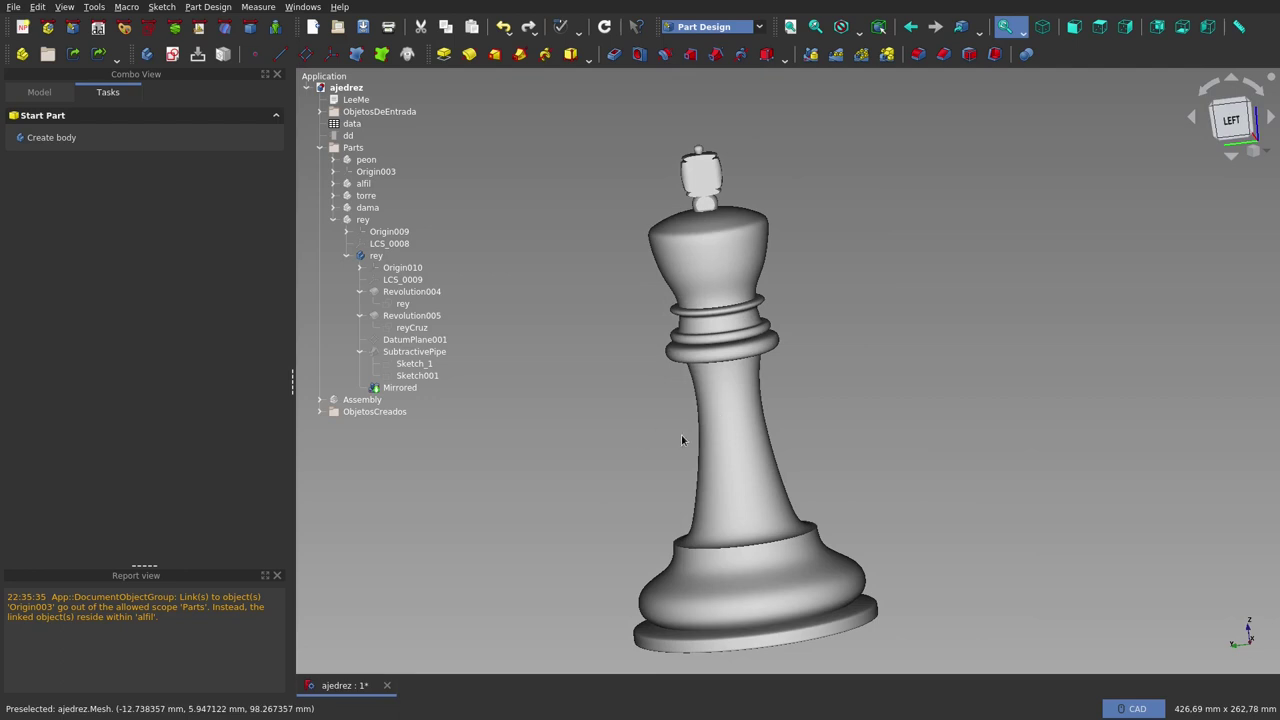
pyautogui.scroll(-4, 682, 440)
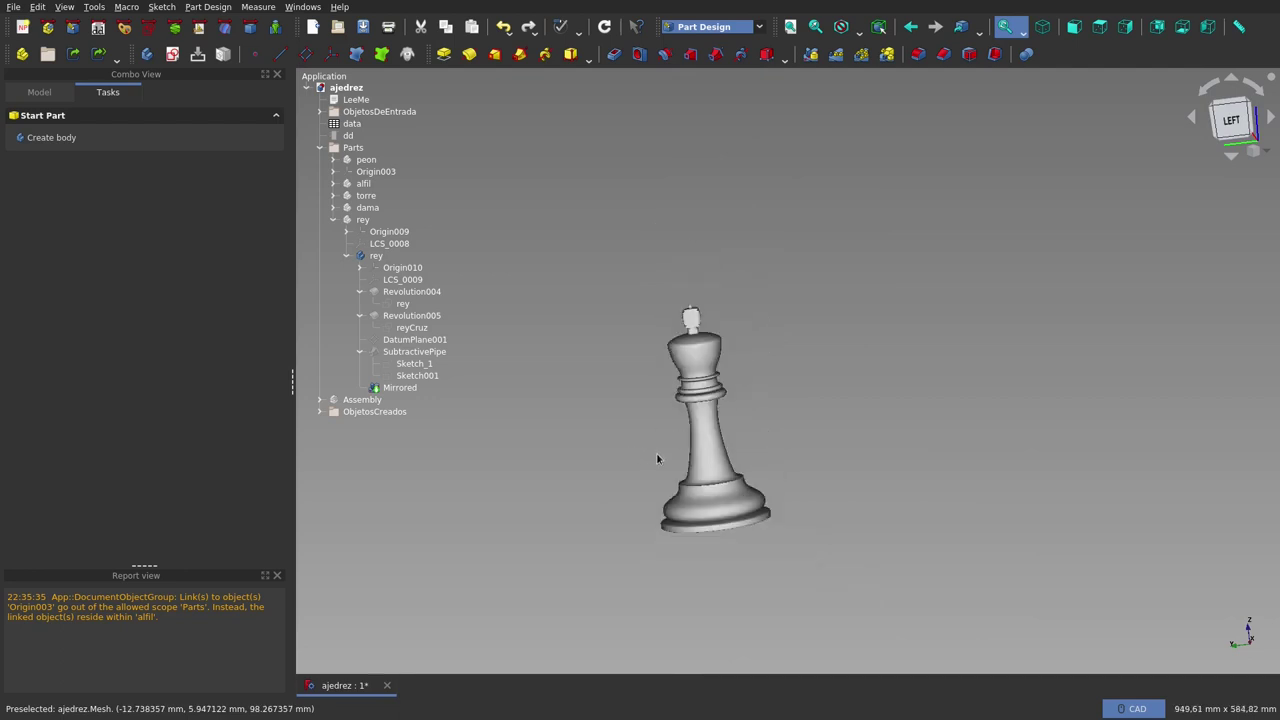
pyautogui.scroll(4, 656, 459)
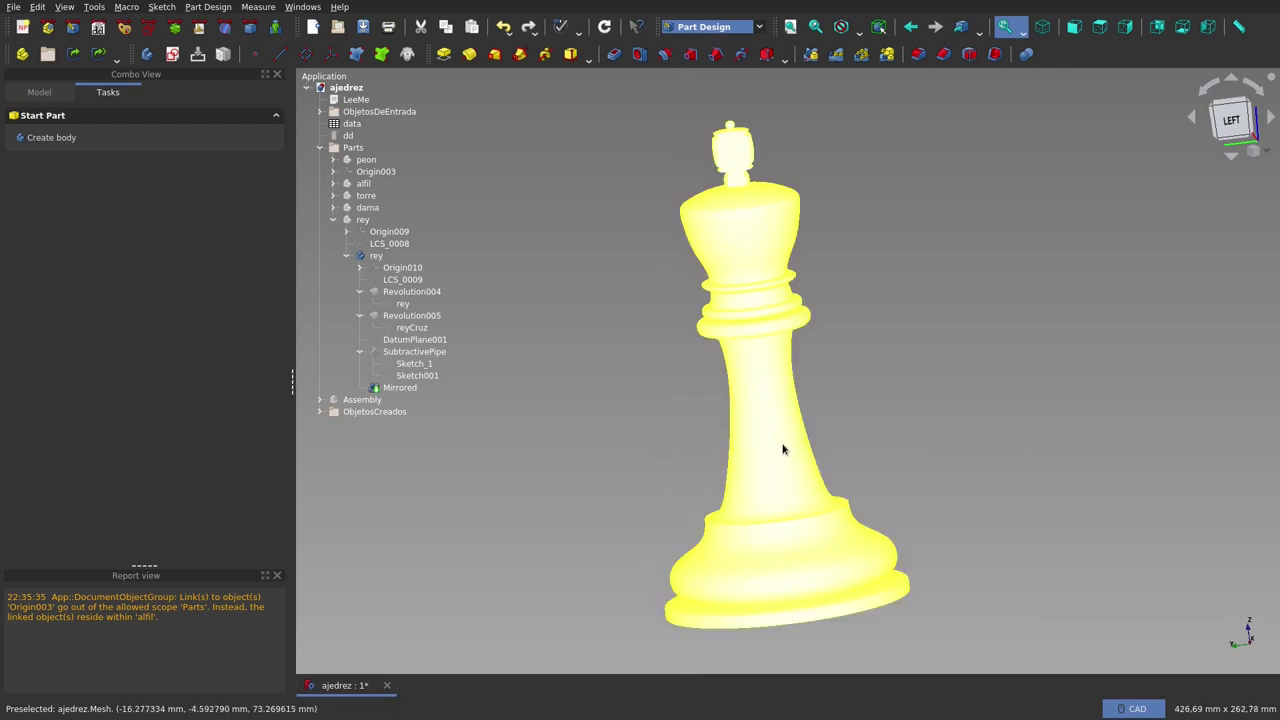
pyautogui.scroll(-4, 862, 447)
pyautogui.scroll(2, 787, 426)
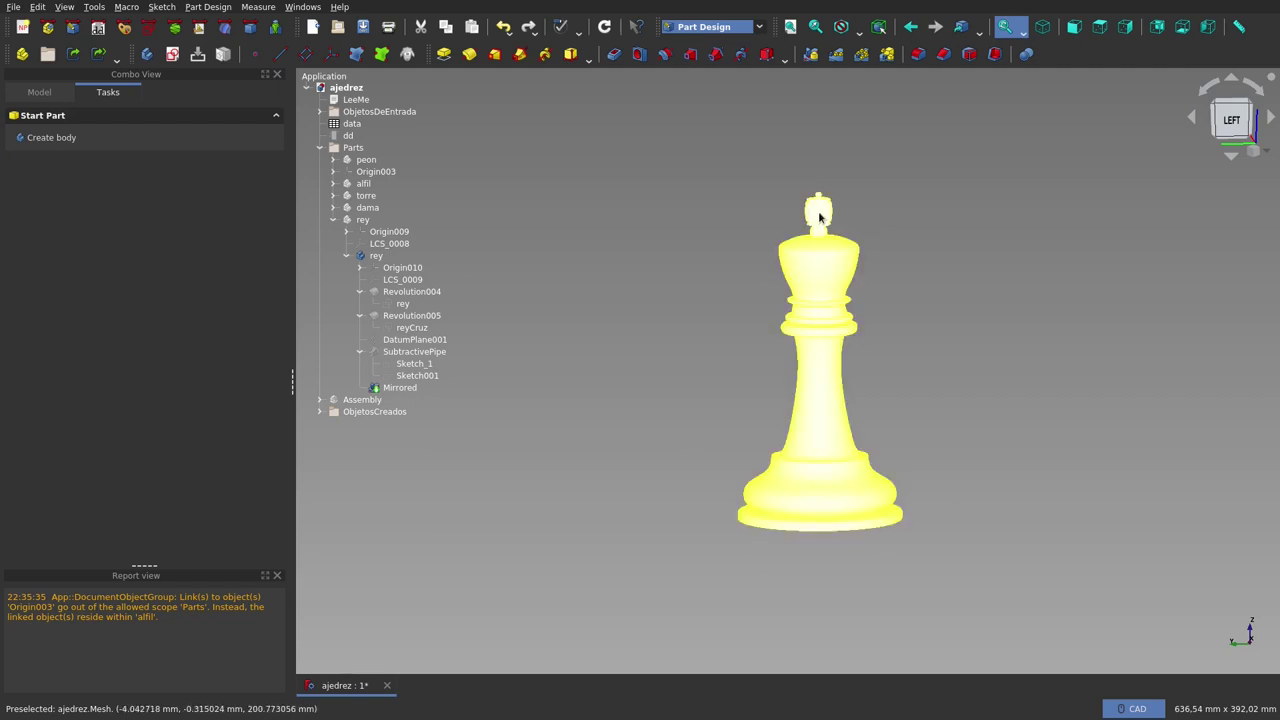
pyautogui.scroll(4, 819, 215)
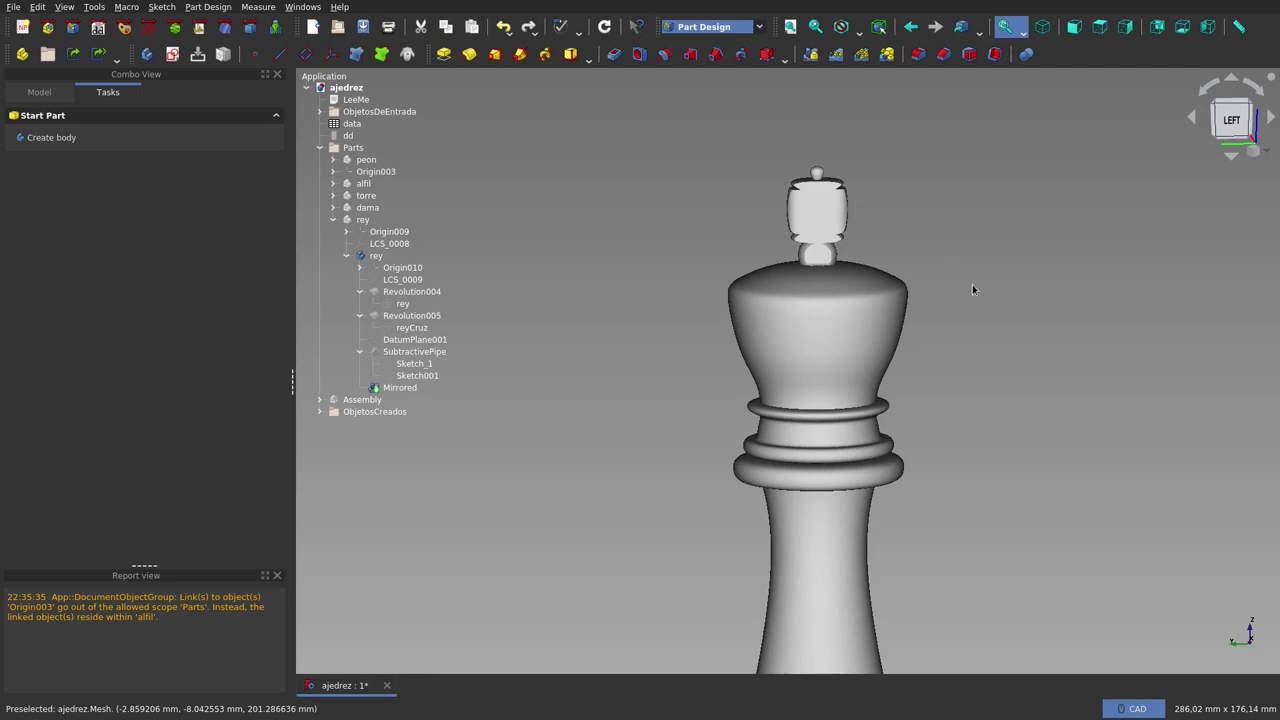
pyautogui.moveTo(972, 289)
pyautogui.mouseDown(button='middle')
pyautogui.moveTo(714, 334)
pyautogui.moveTo(770, 340)
pyautogui.moveTo(971, 263)
pyautogui.mouseUp(button='middle')
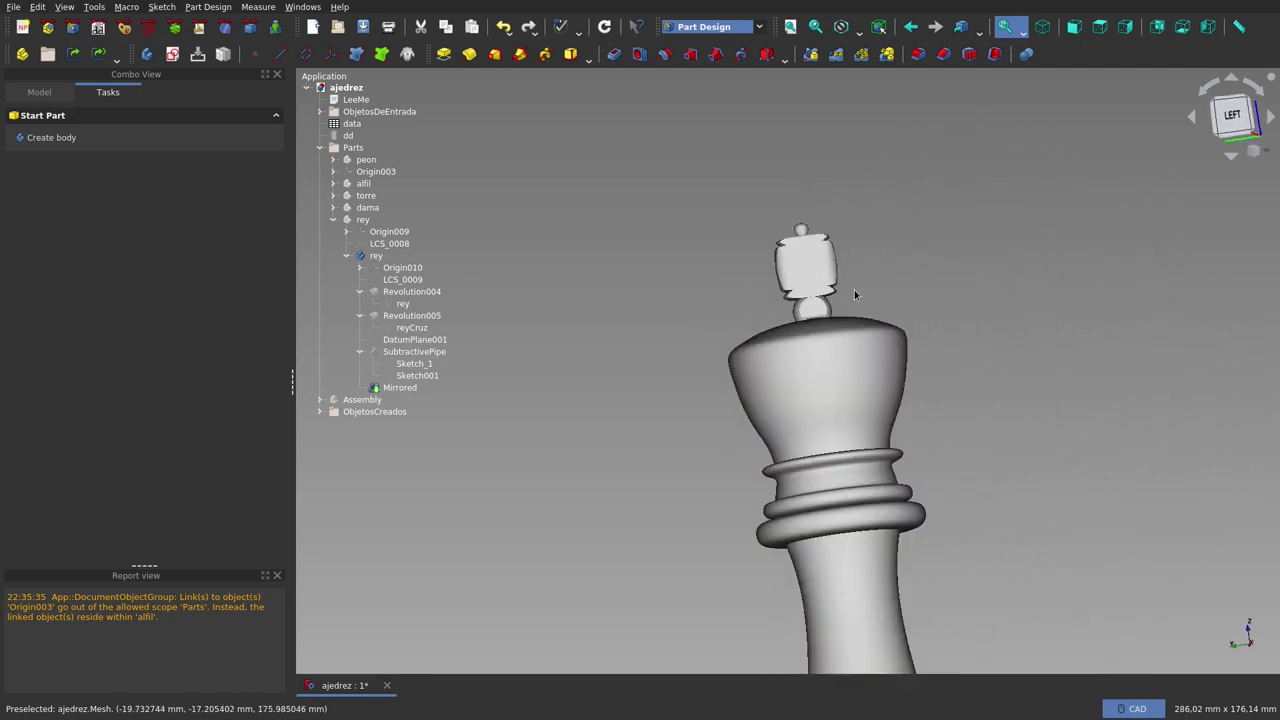
pyautogui.scroll(-4, 855, 294)
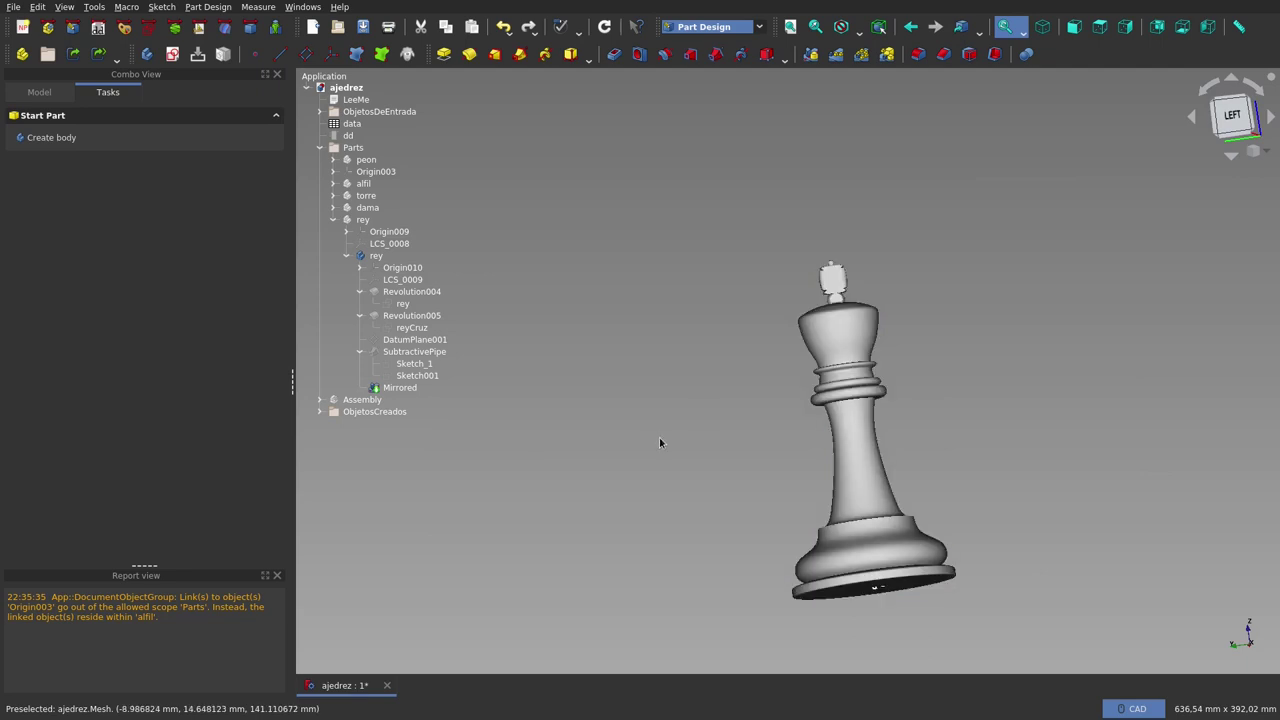
pyautogui.click(333, 220)
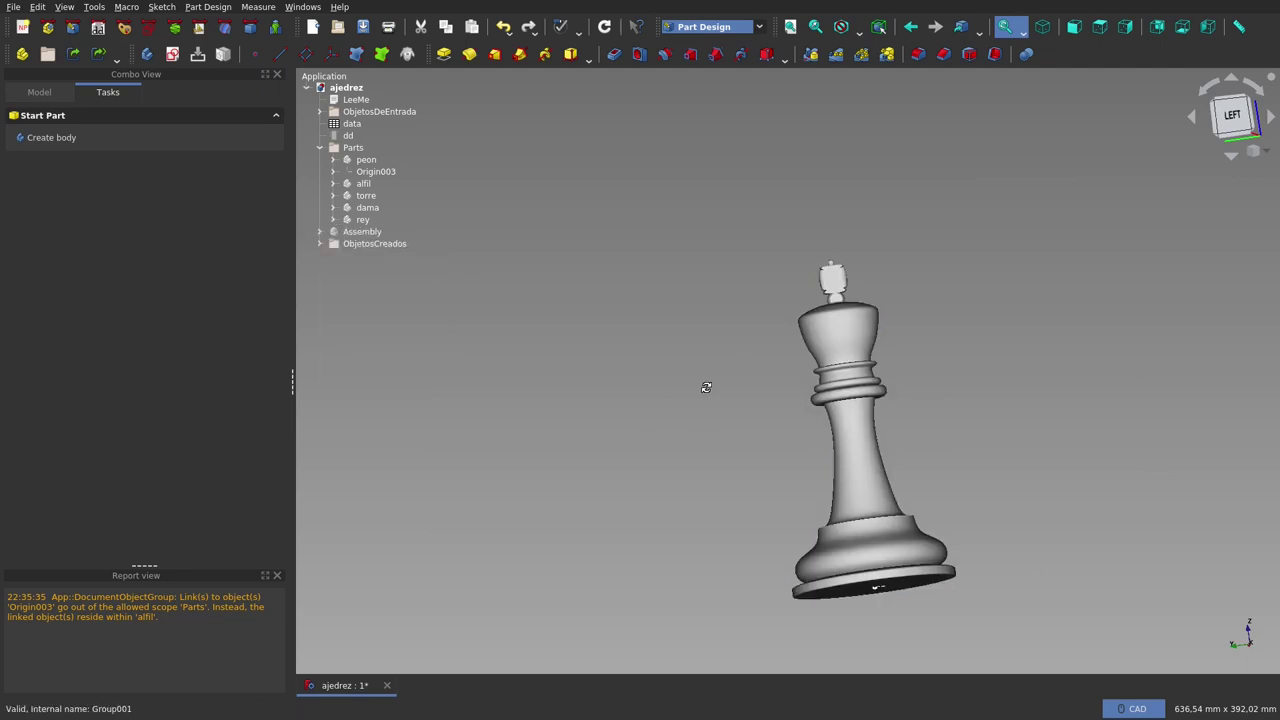
# - Orbit the solid king to an isometric view and zoom in
pyautogui.moveTo(706, 386)
pyautogui.mouseDown(button='middle')
pyautogui.moveTo(901, 456)
pyautogui.moveTo(697, 434)
pyautogui.mouseUp(button='middle')
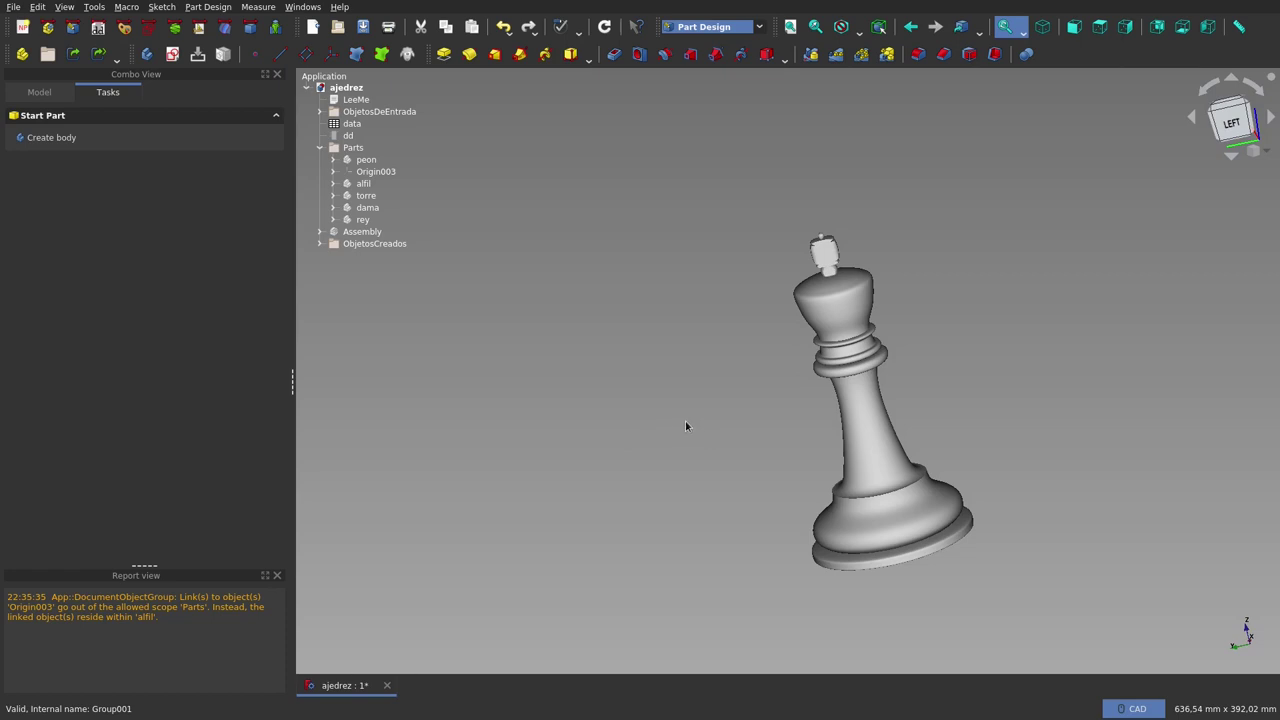
pyautogui.scroll(2, 875, 440)
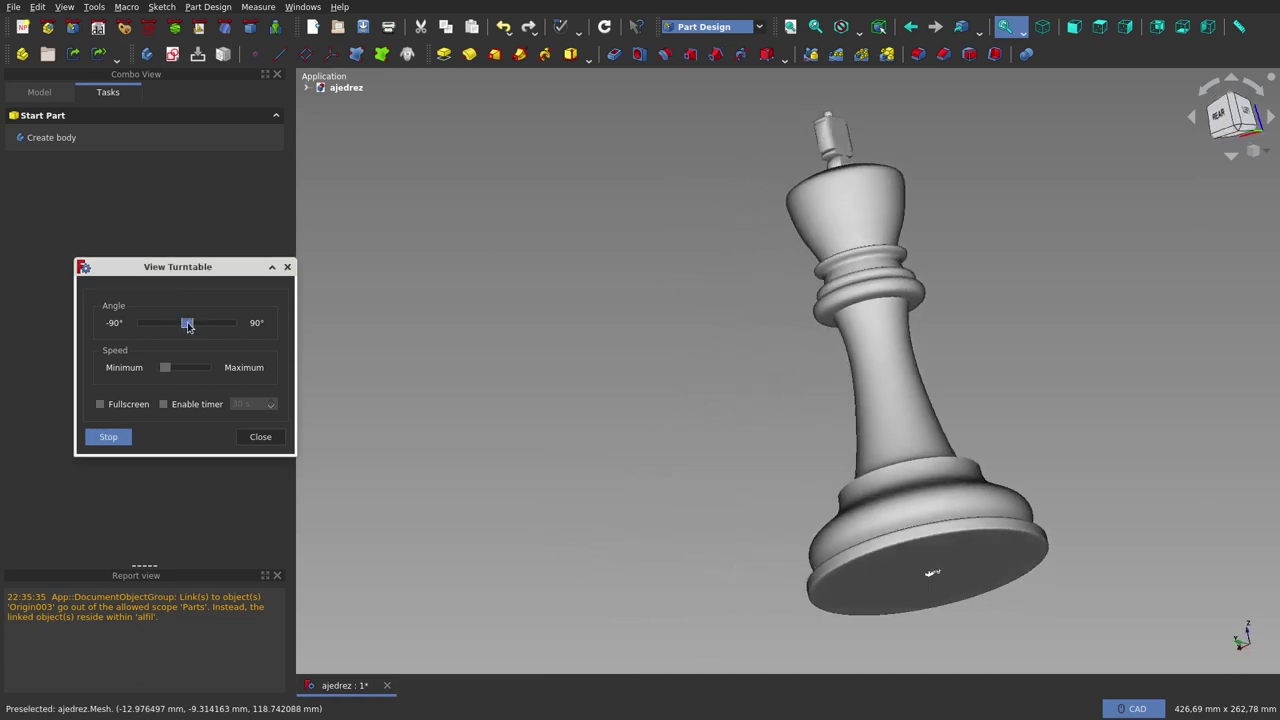
# - Raise the View Turntable Angle slider above 0° to tilt the spin axis
pyautogui.moveTo(188, 326); pyautogui.dragTo(201, 330)
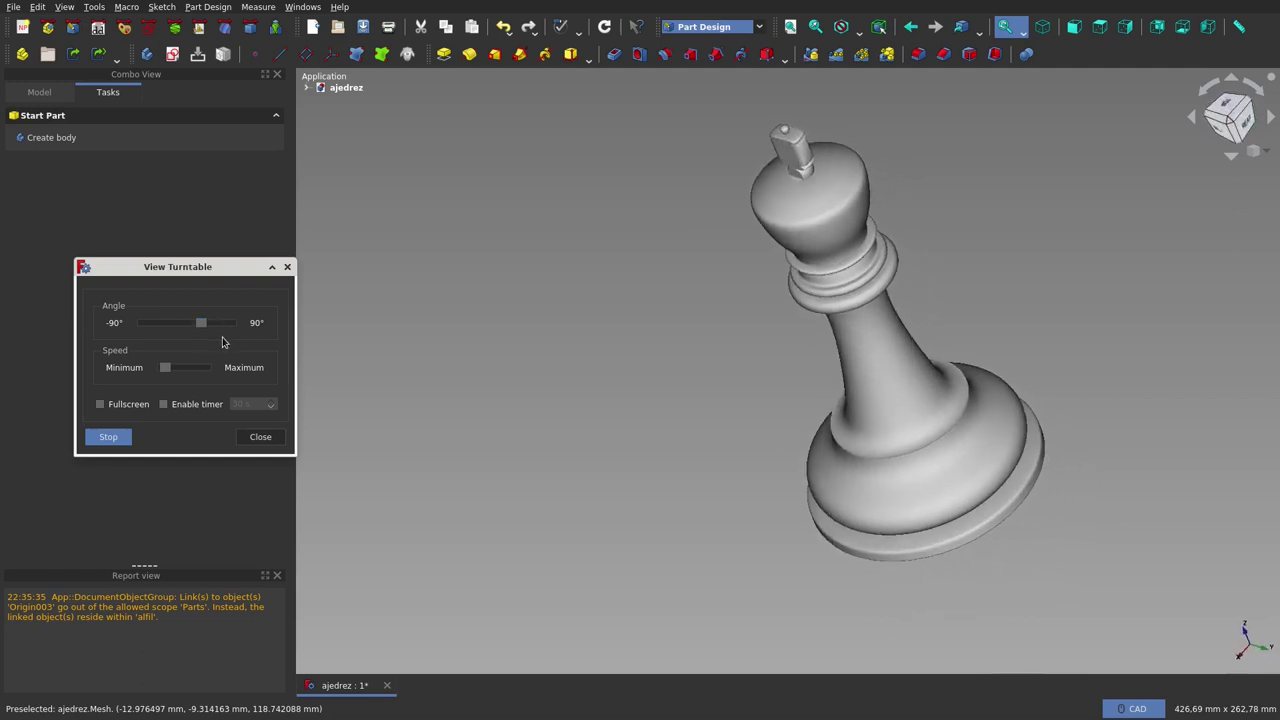